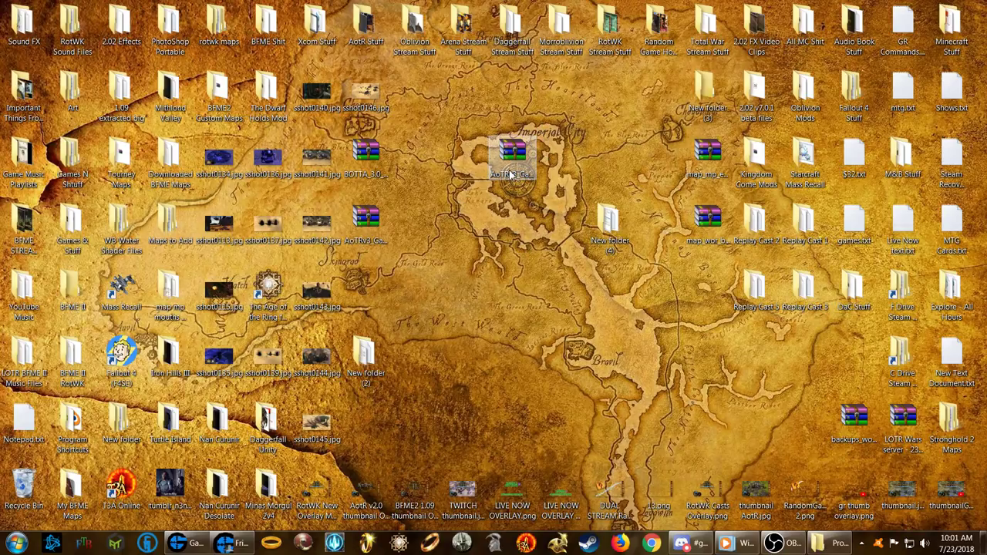
Step: Open the Age of the Ring GameRanger Patch page on ModDB in Firefox
left_click(512, 169)
left_click(617, 544)
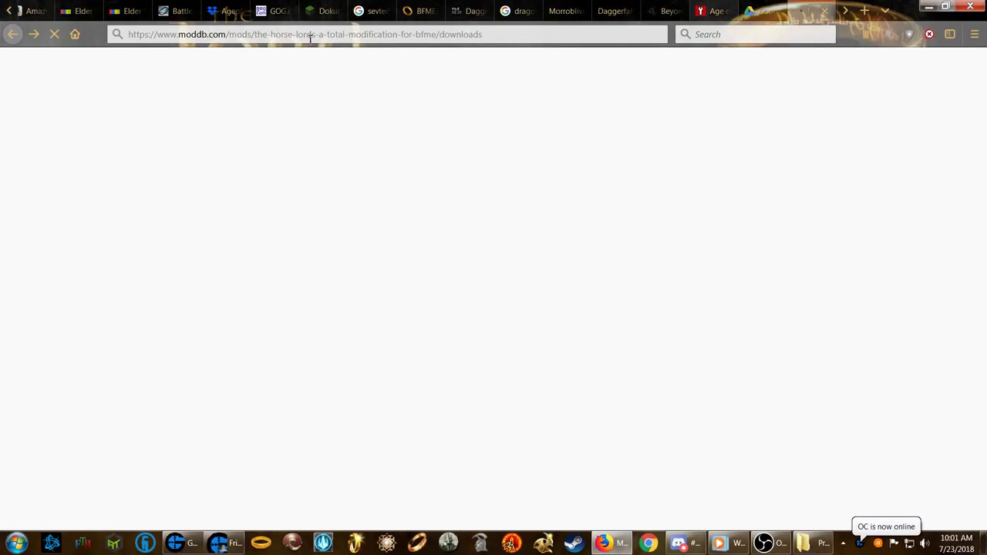
scroll(466, 204, "down", 5)
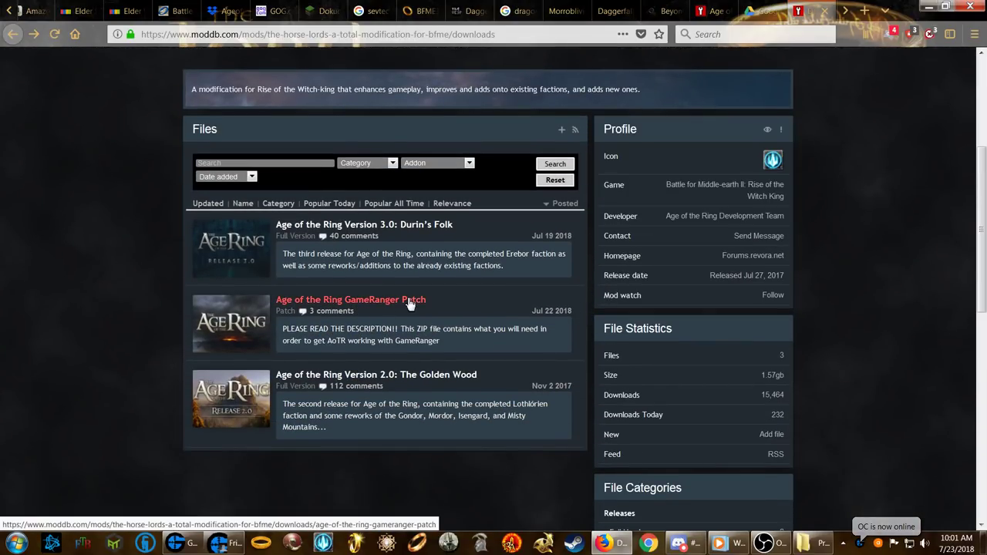
left_click(363, 300)
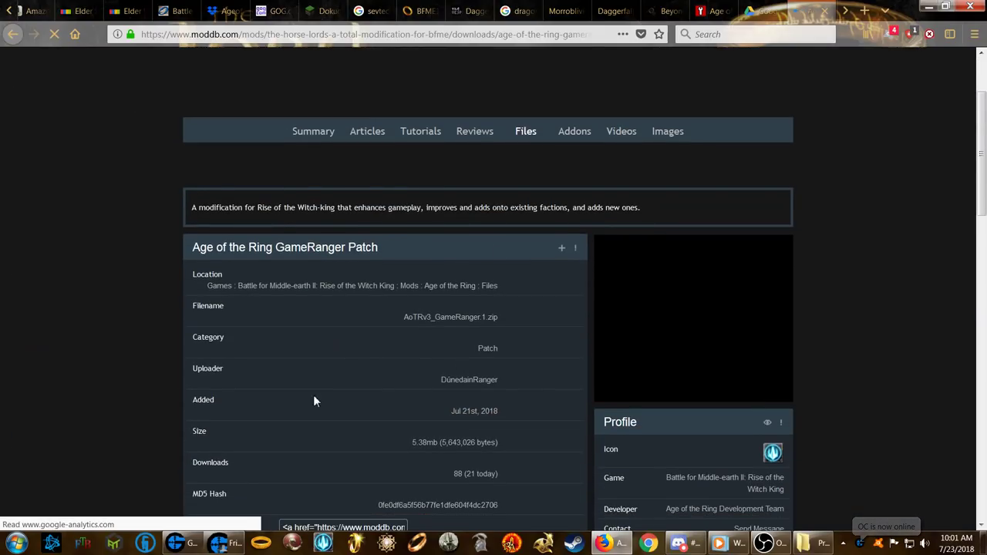
Step: Download and save AoTRv3_GameRanger.1.zip (5.4 MB), then close Firefox
scroll(353, 330, "down", 5)
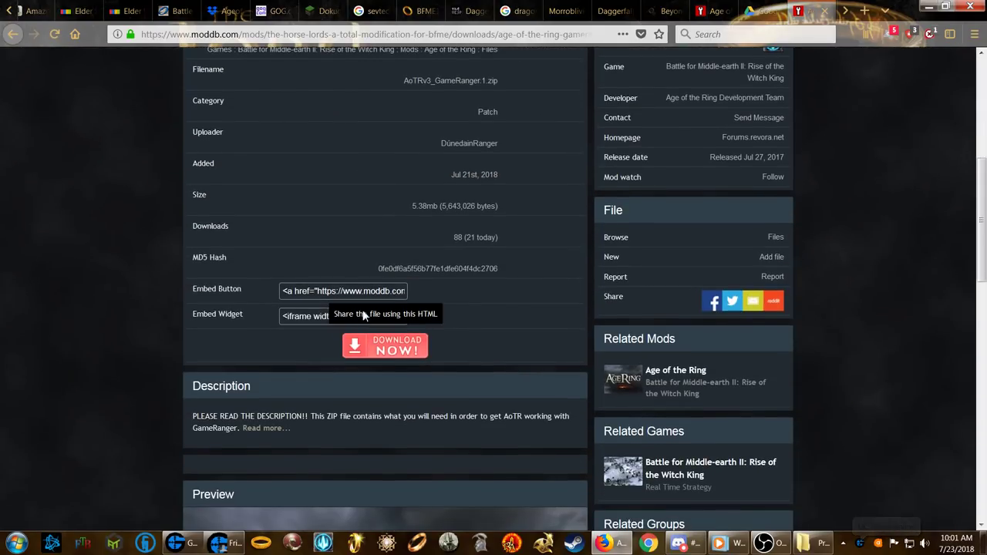
left_click(399, 356)
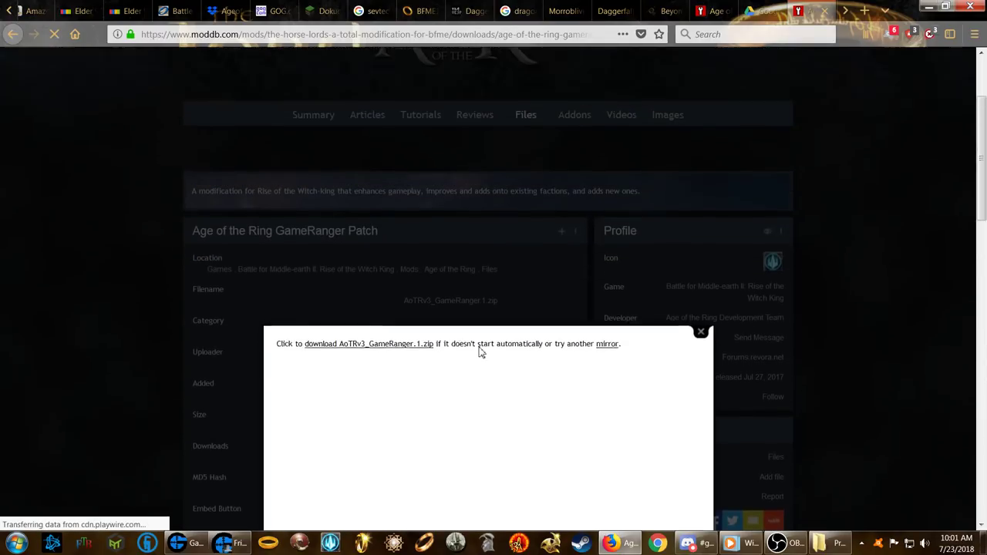
scroll(340, 266, "down", 3)
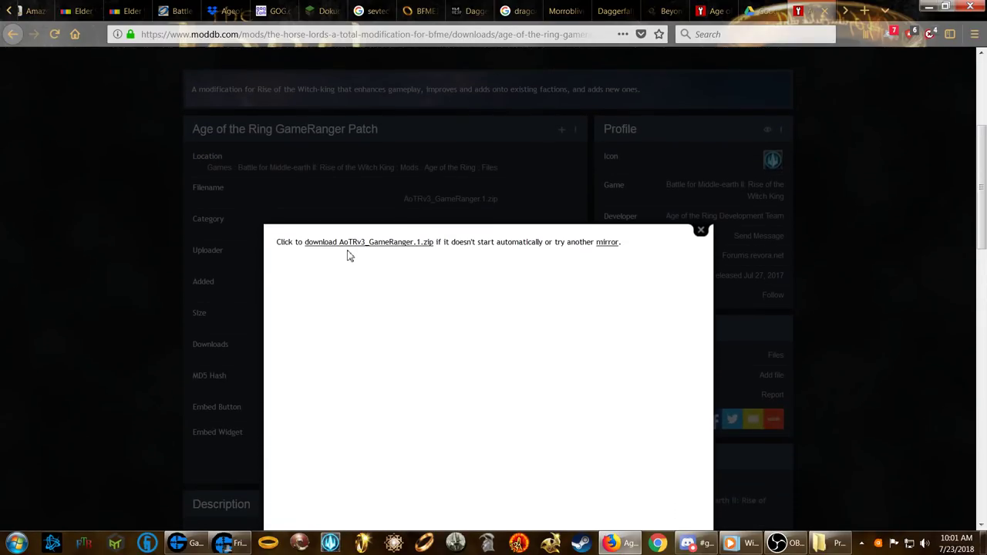
scroll(520, 262, "down", 3)
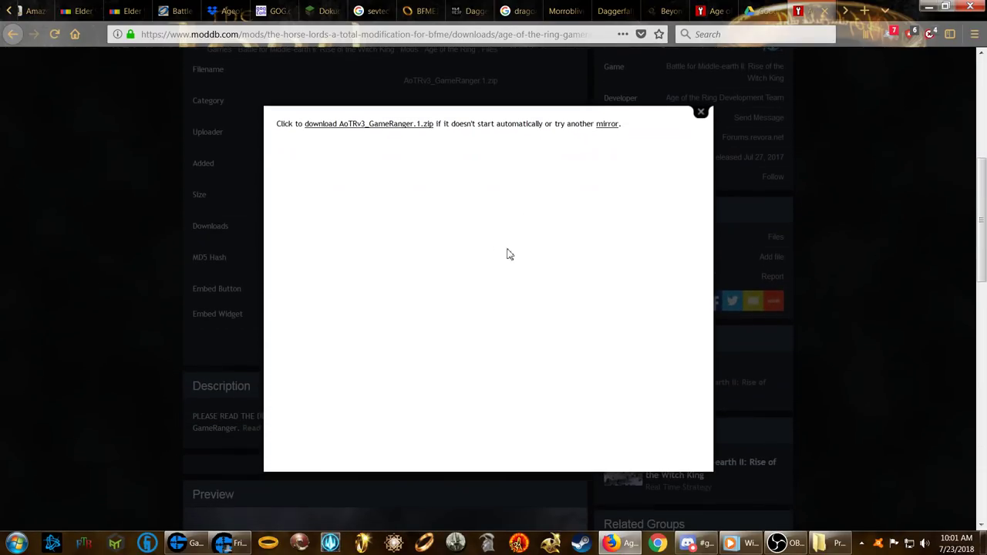
left_click(388, 128)
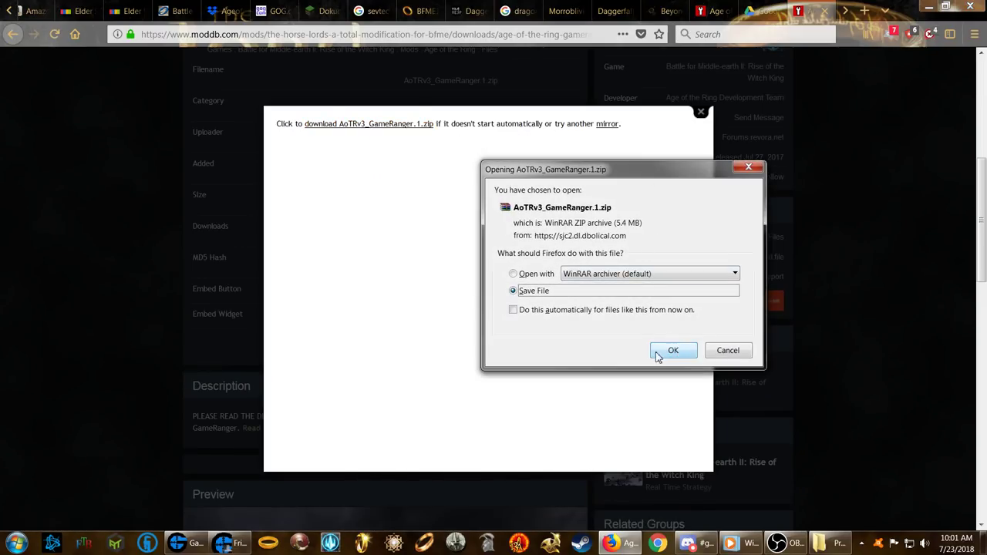
left_click(717, 355)
left_click(700, 113)
left_click(982, 7)
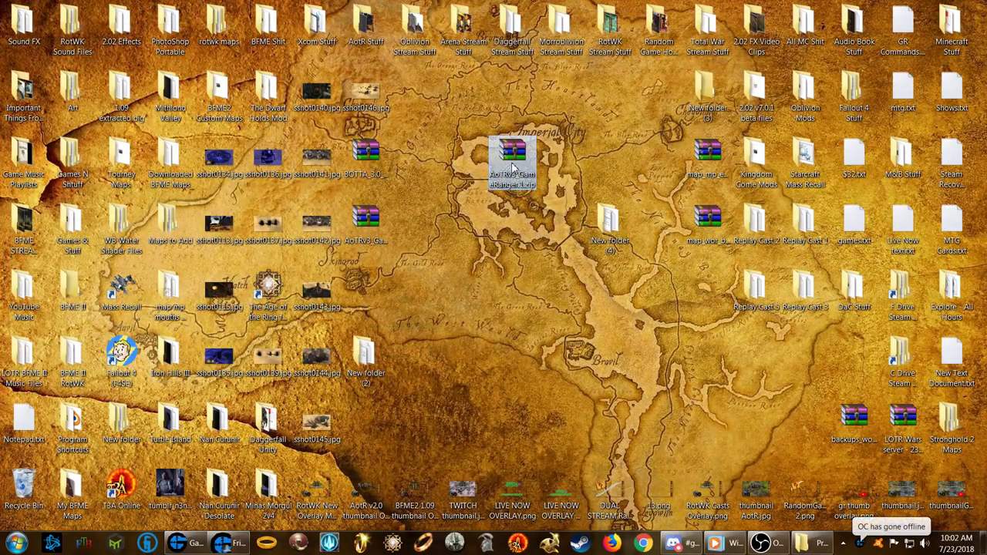
Step: Open AoTRv3_GameRanger.1.zip in WinRAR and dismiss the licence reminder
mouse_move(513, 183)
left_mouse_down()
mouse_move(514, 249)
mouse_move(510, 165)
left_mouse_up()
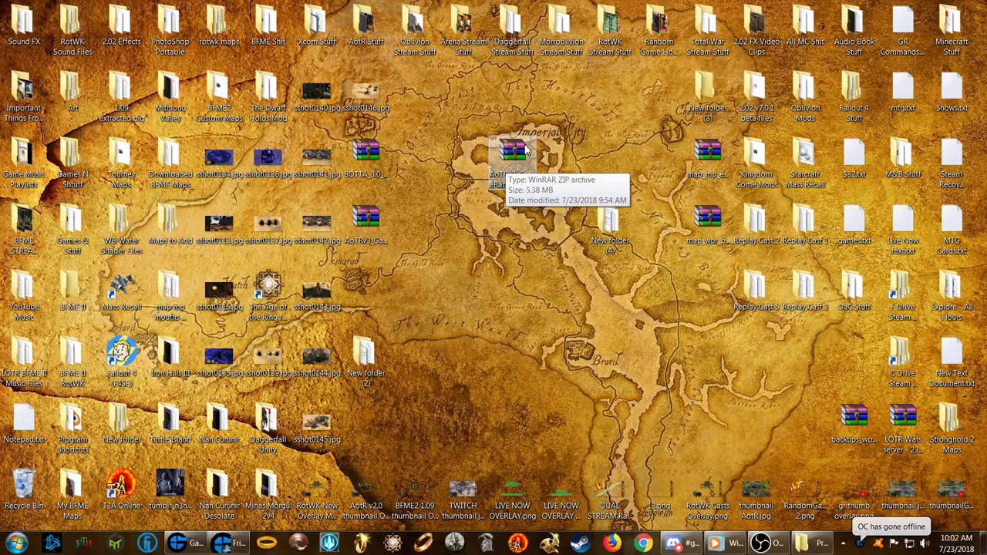
left_click(562, 174)
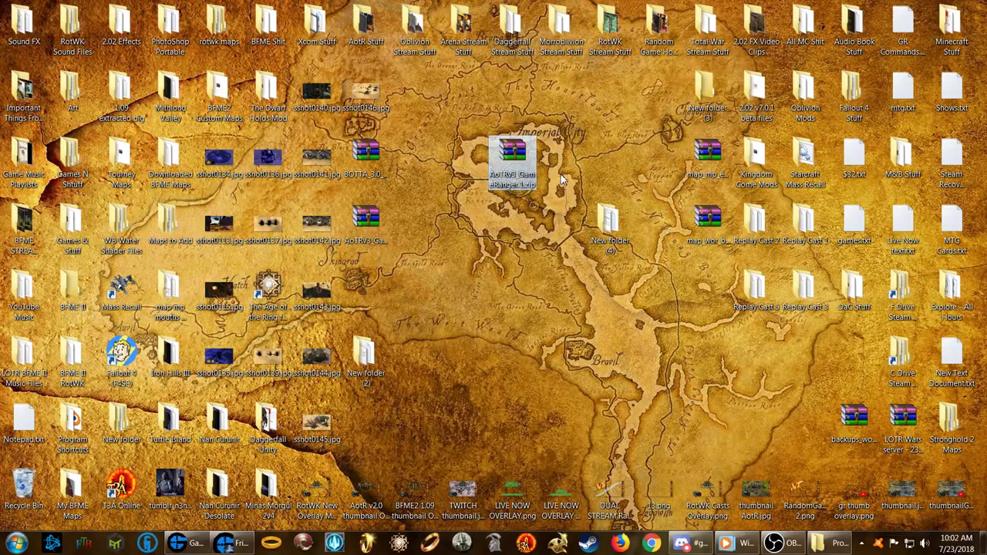
double_click(526, 162)
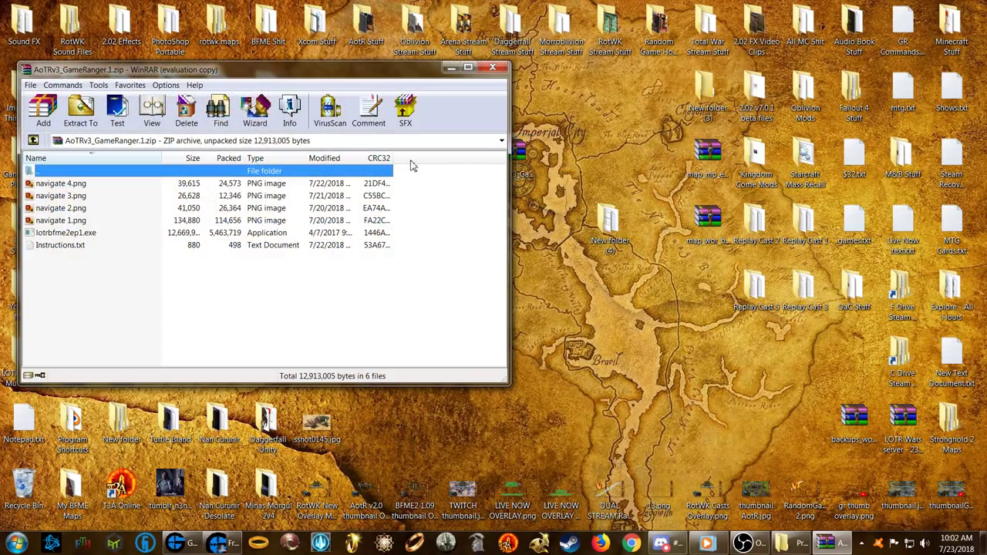
left_click_drag(379, 76, 408, 82)
left_click(475, 180)
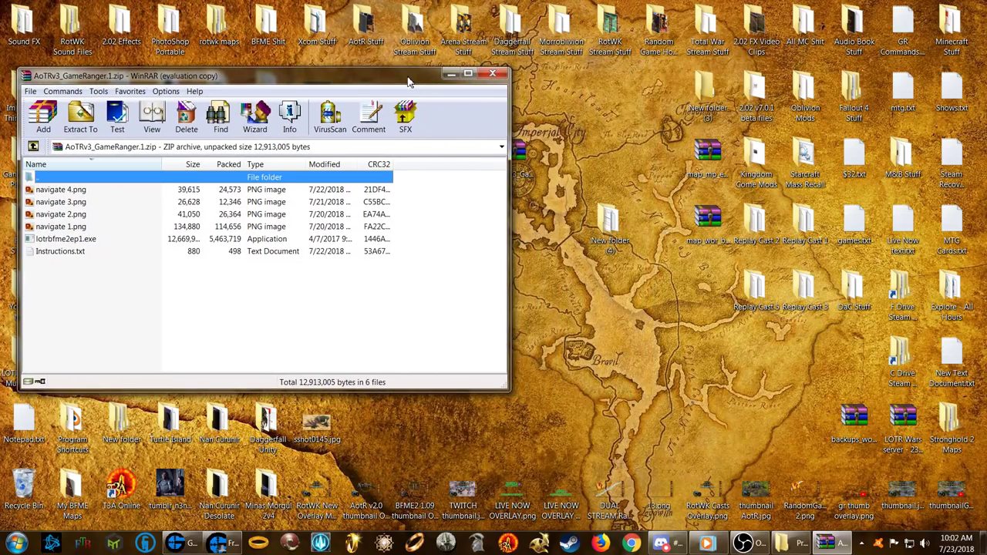
left_click_drag(531, 156, 609, 158)
left_click_drag(407, 82, 403, 87)
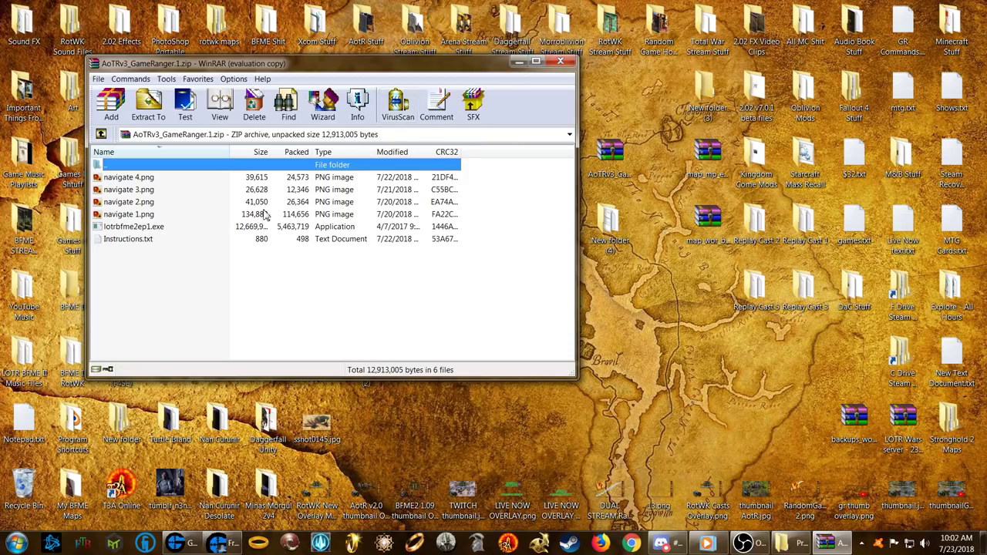
Step: Move all six archive files into New folder (4), keeping both copies on name clashes
left_click(247, 260)
key("ctrl+a")
left_click(164, 273)
key("ctrl+a")
left_click_drag(136, 193, 607, 230)
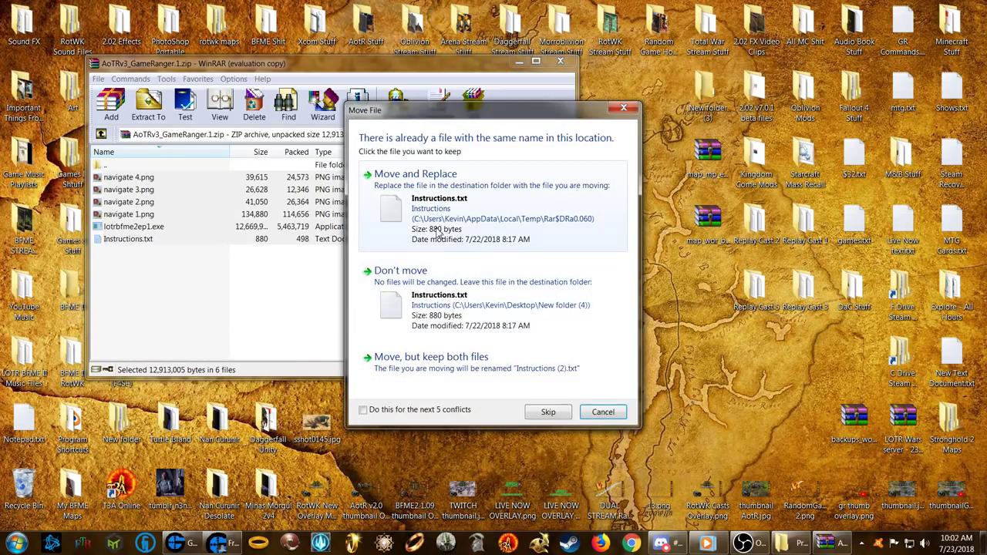
left_click(383, 360)
left_click(386, 357)
left_click(365, 409)
key("Return")
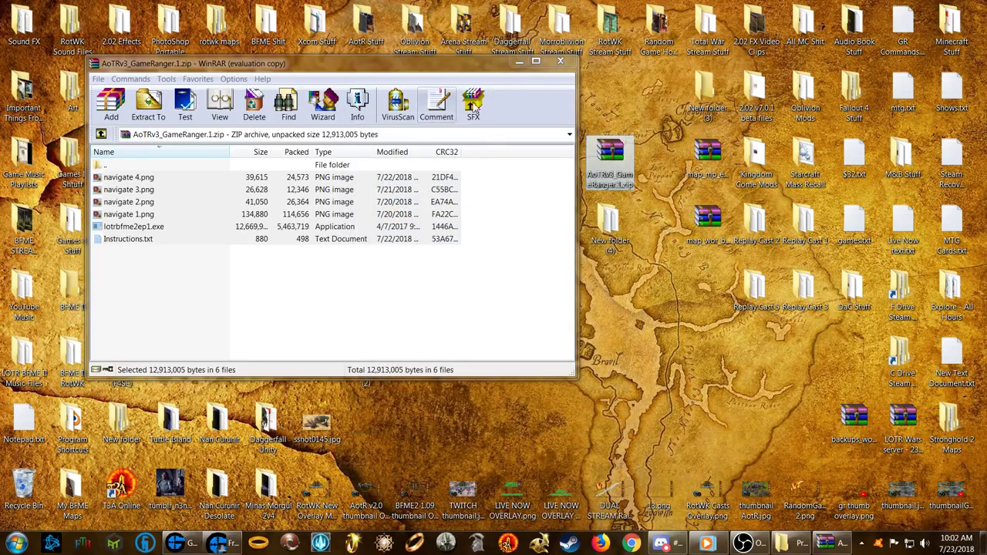
Step: Close WinRAR, open New folder (4), and delete the duplicate Instructions (2).txt
left_click(562, 62)
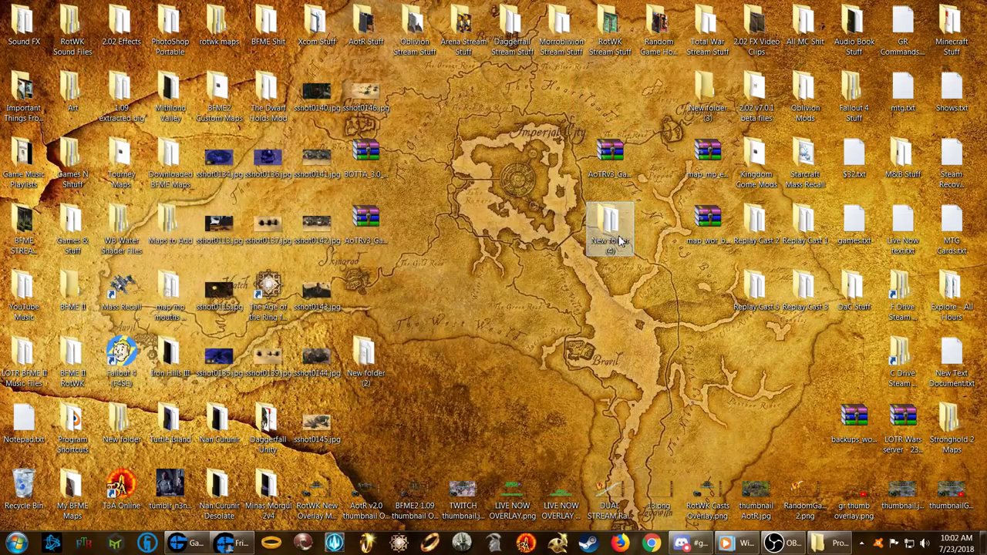
double_click(610, 226)
left_click_drag(591, 60, 298, 44)
left_click(302, 115)
key("Delete")
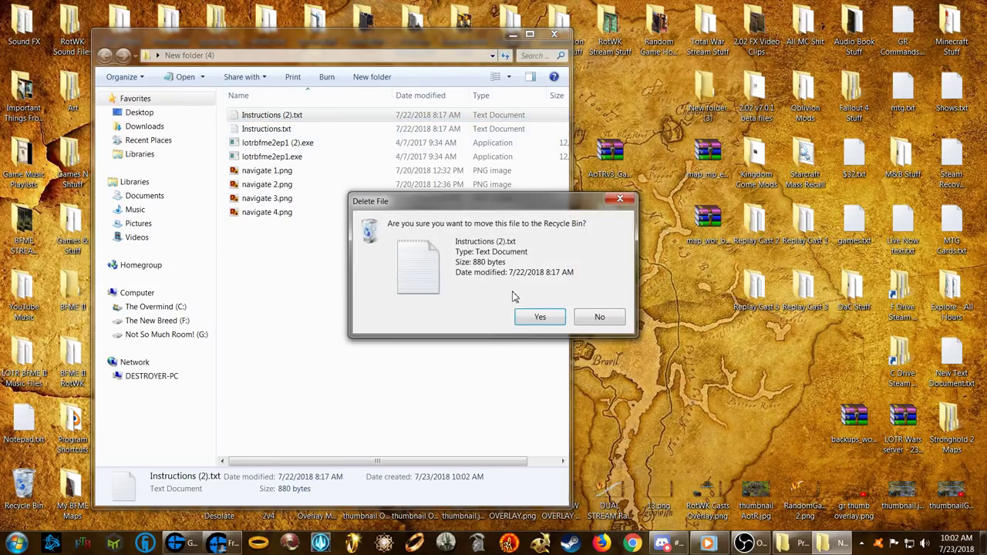
left_click(532, 319)
Step: Delete the duplicate lotrbfme2ep1 (2).exe and open navigate 1.png for viewing
left_click_drag(389, 34, 367, 40)
left_click(574, 86)
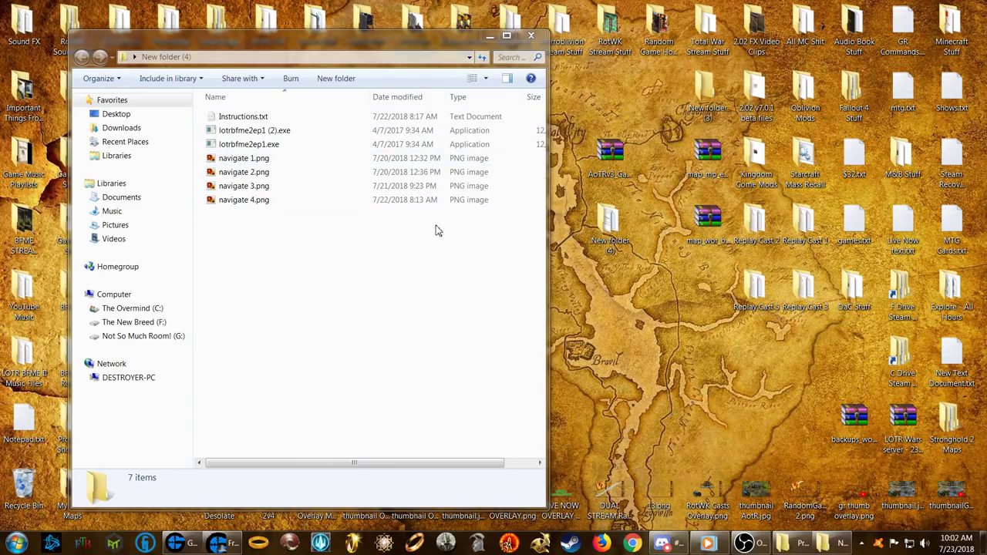
left_click(260, 132)
key("Delete")
left_click(537, 317)
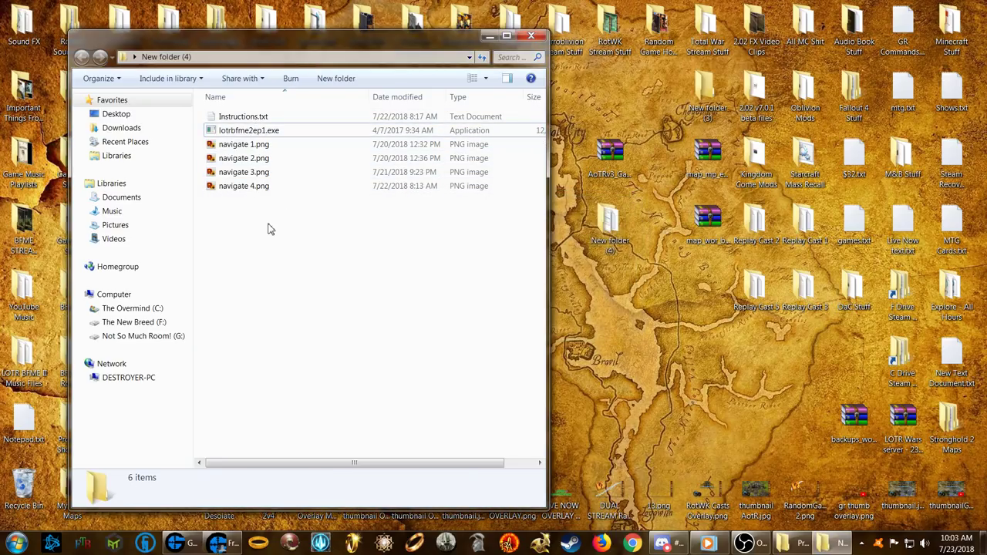
double_click(252, 145)
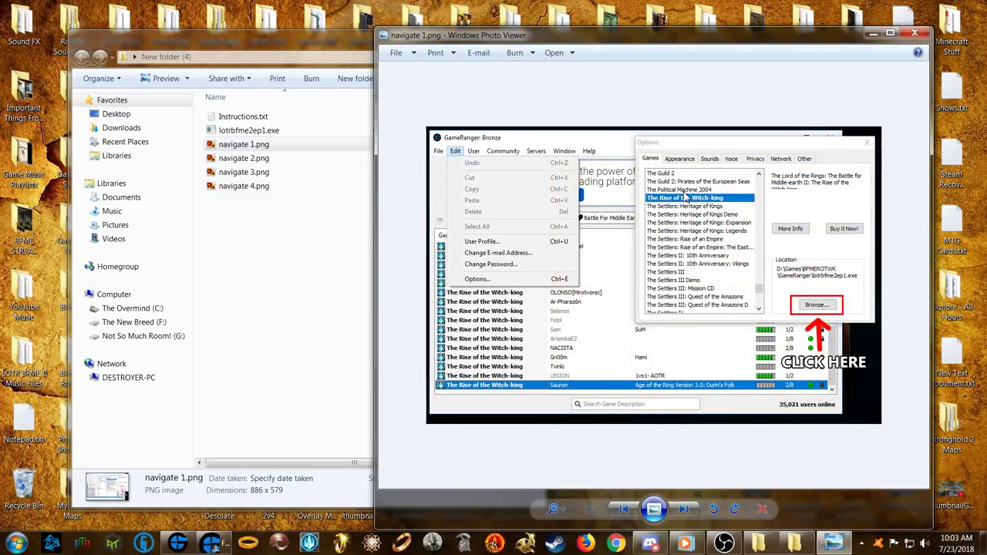
Step: View the navigate 1 to 4 PNG screenshots in Photo Viewer, closing each in turn
left_click(915, 33)
double_click(255, 159)
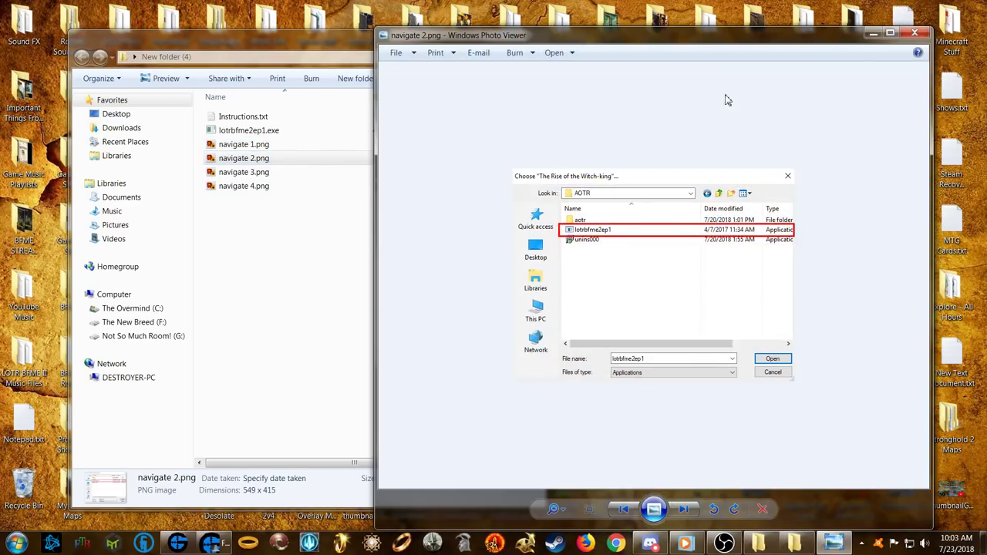
left_click(915, 33)
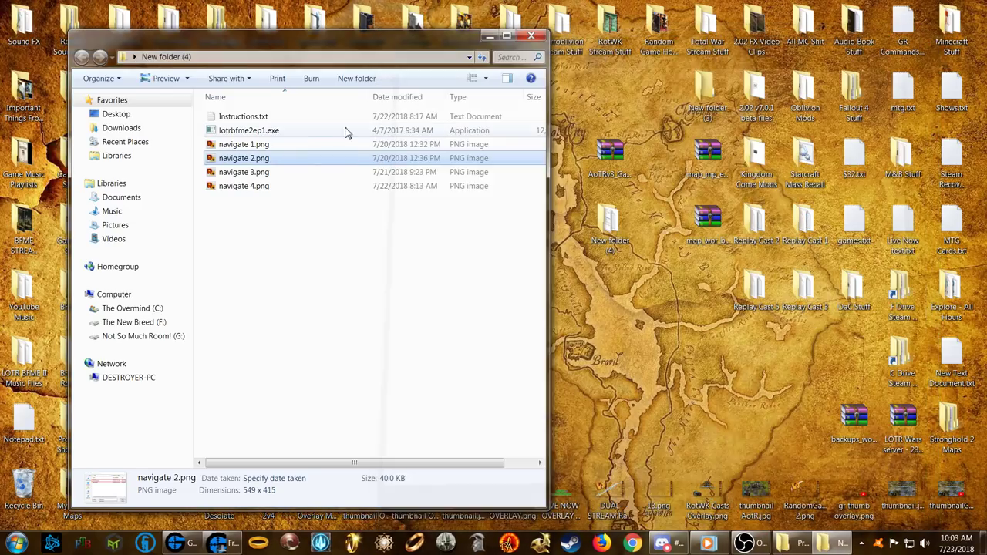
double_click(273, 172)
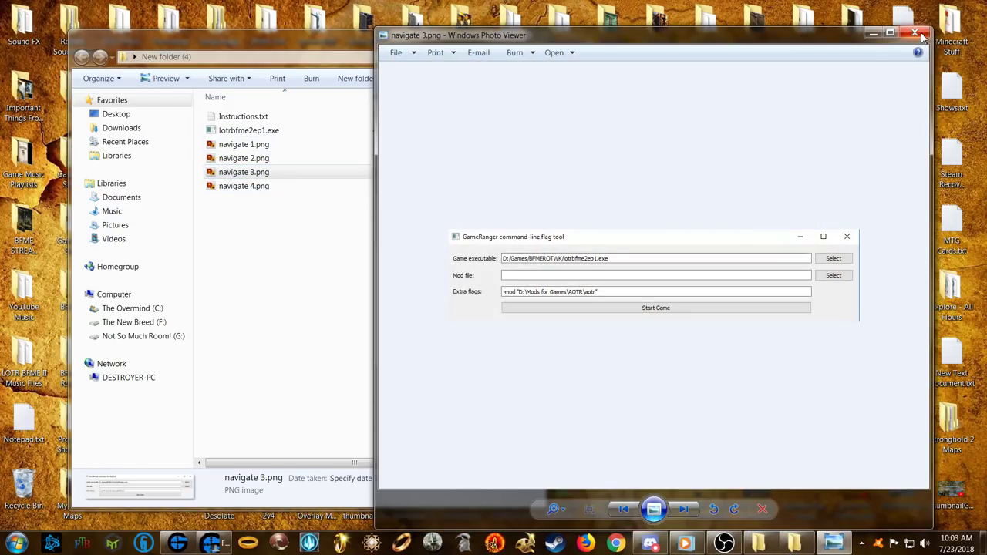
left_click(915, 34)
double_click(259, 186)
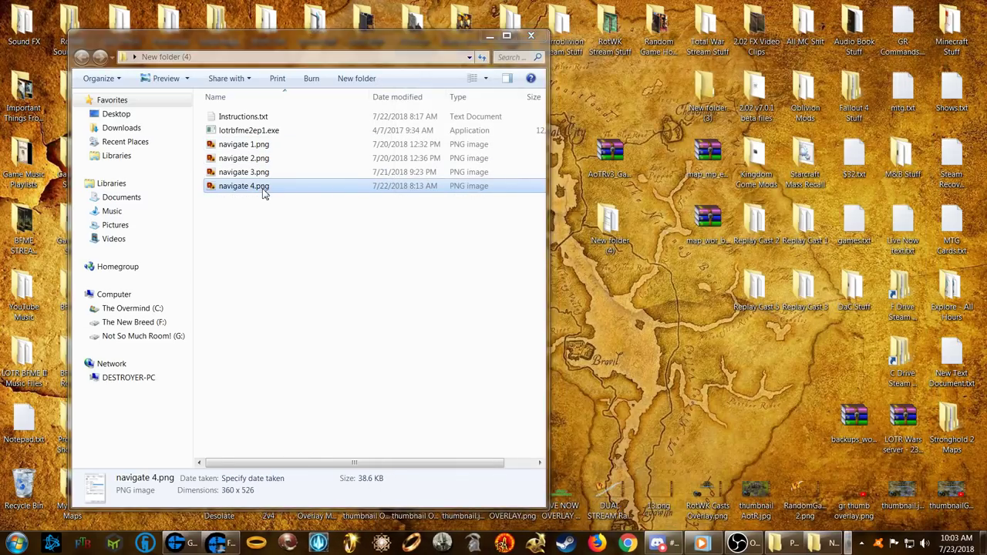
left_click(915, 34)
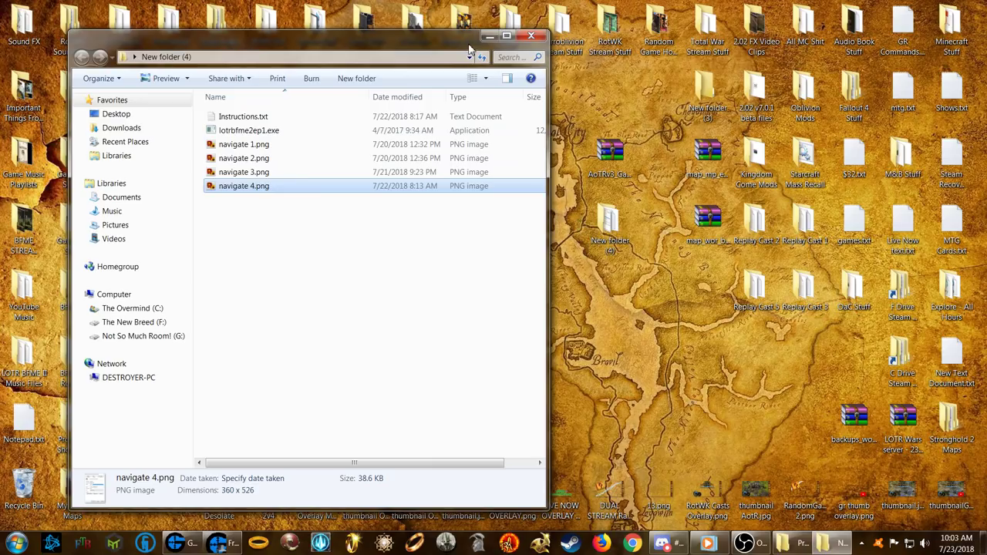
left_click_drag(469, 48, 481, 45)
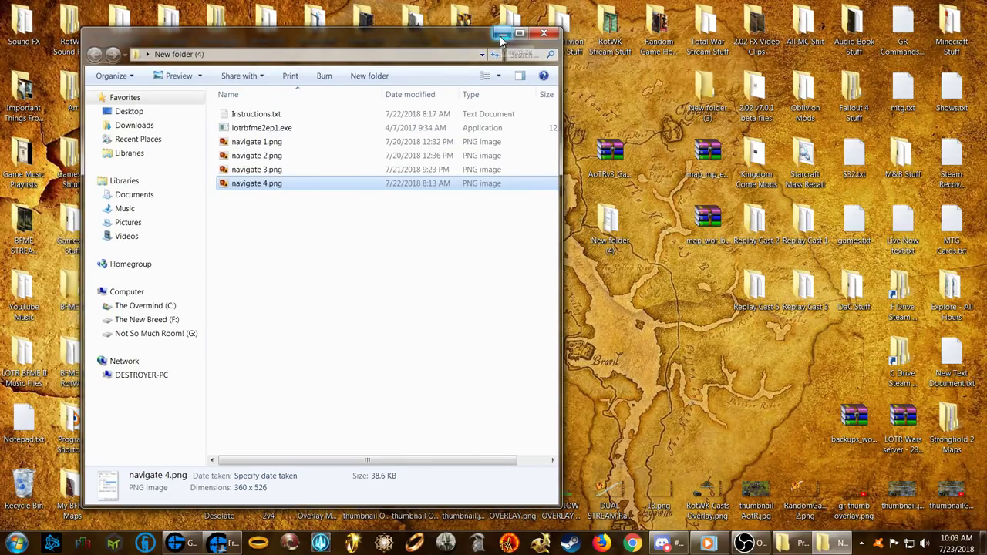
Step: Open Instructions.txt in Notepad beside New folder (4) and reselect lotrbfme2ep1.exe
left_click(256, 128)
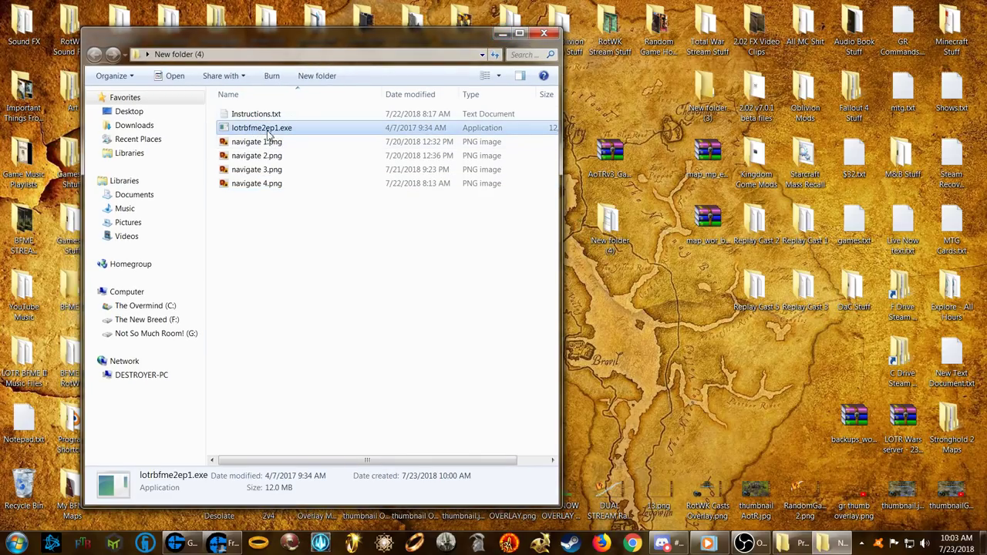
double_click(276, 114)
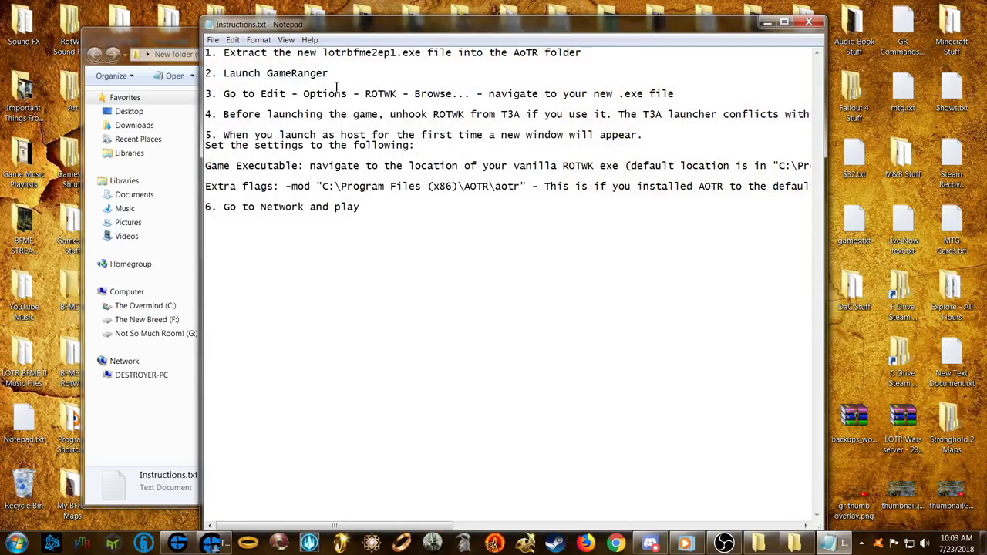
left_click_drag(408, 21, 515, 28)
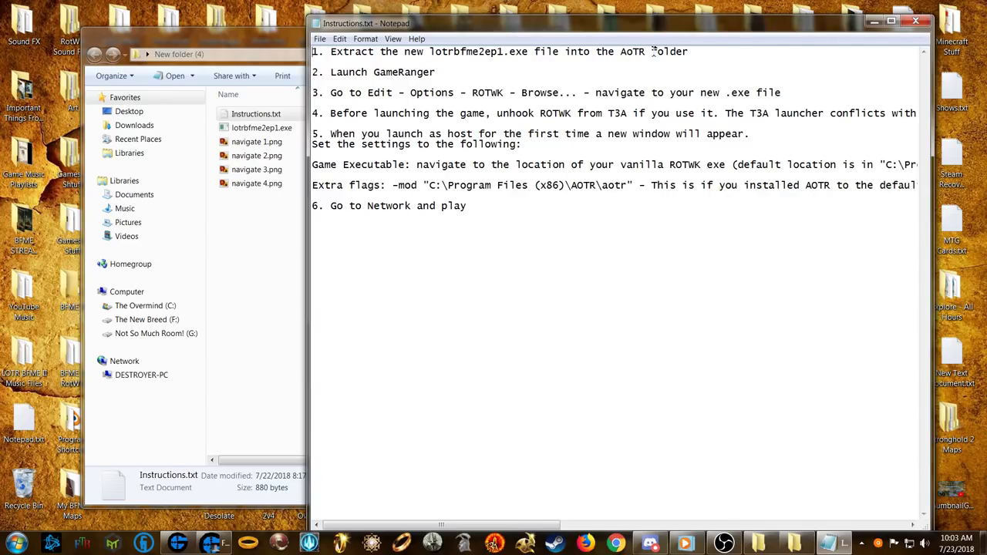
left_click(284, 45)
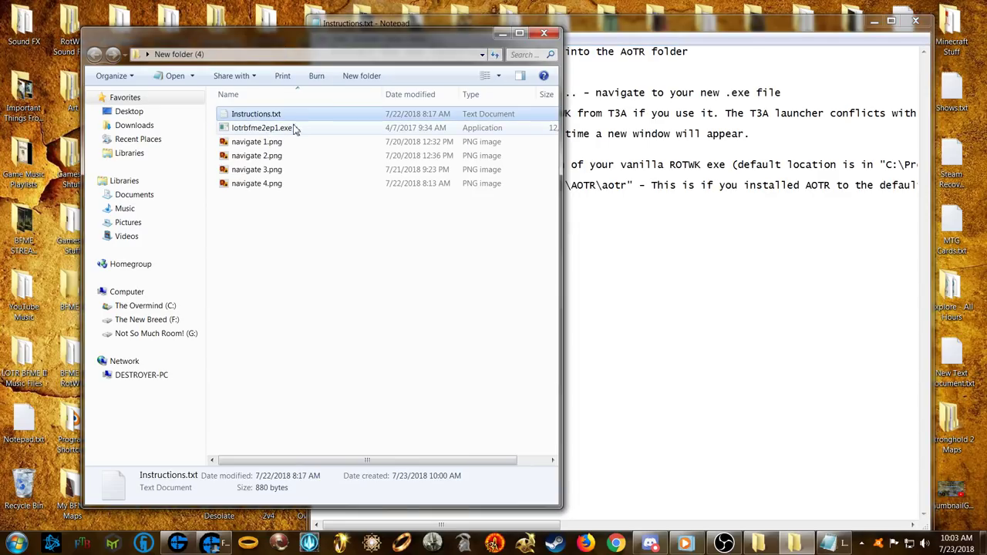
left_click(267, 129)
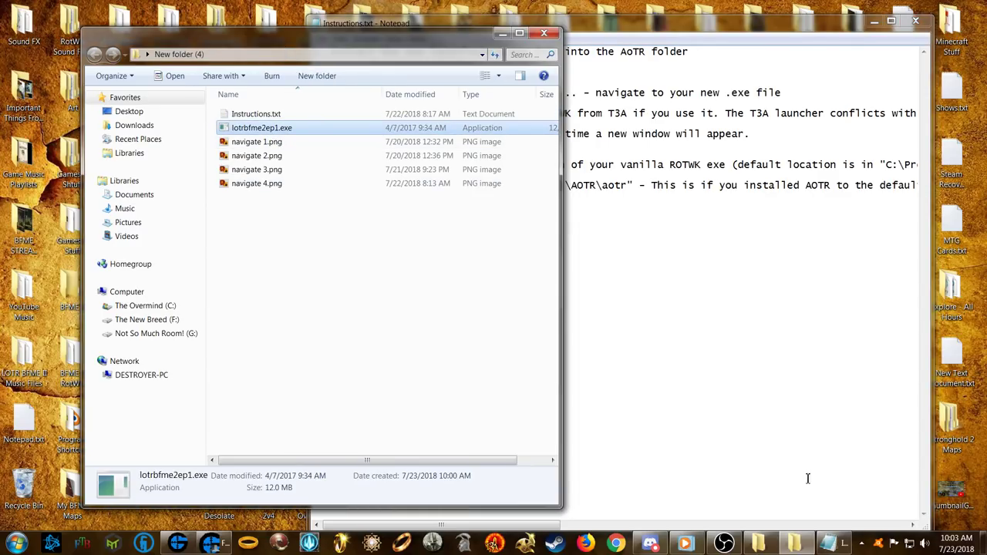
Step: Open the Program Files (x86)\AOTR folder and drag lotrbfme2ep1.exe into it
left_click(760, 544)
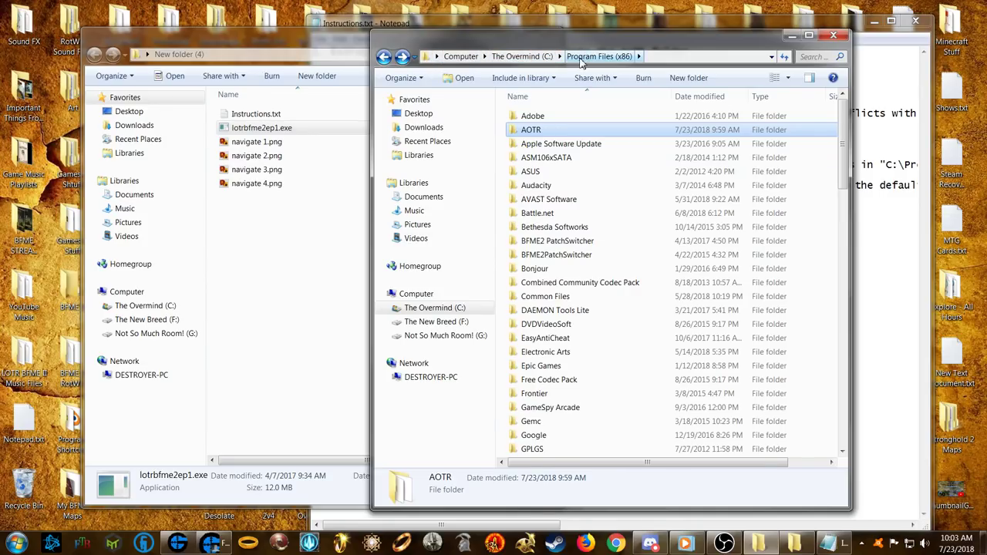
double_click(536, 132)
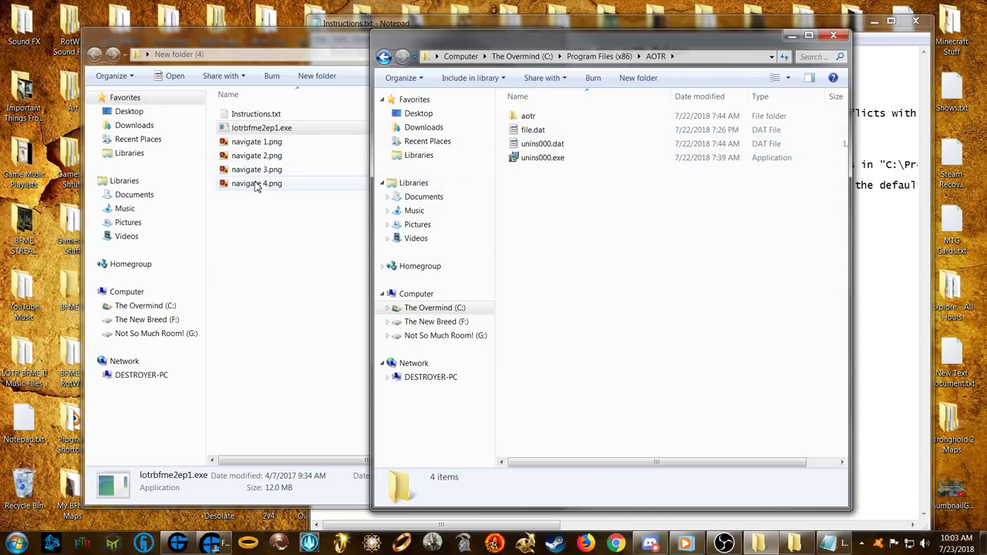
mouse_move(263, 128)
left_mouse_down()
mouse_move(563, 189)
mouse_move(591, 264)
mouse_move(258, 127)
mouse_move(593, 224)
mouse_move(268, 131)
left_mouse_up()
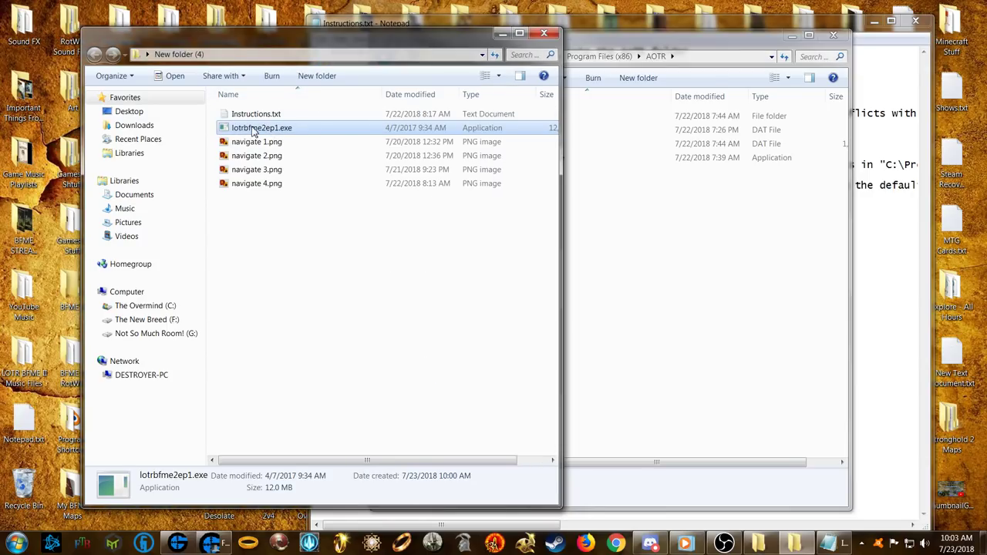
left_click(546, 35)
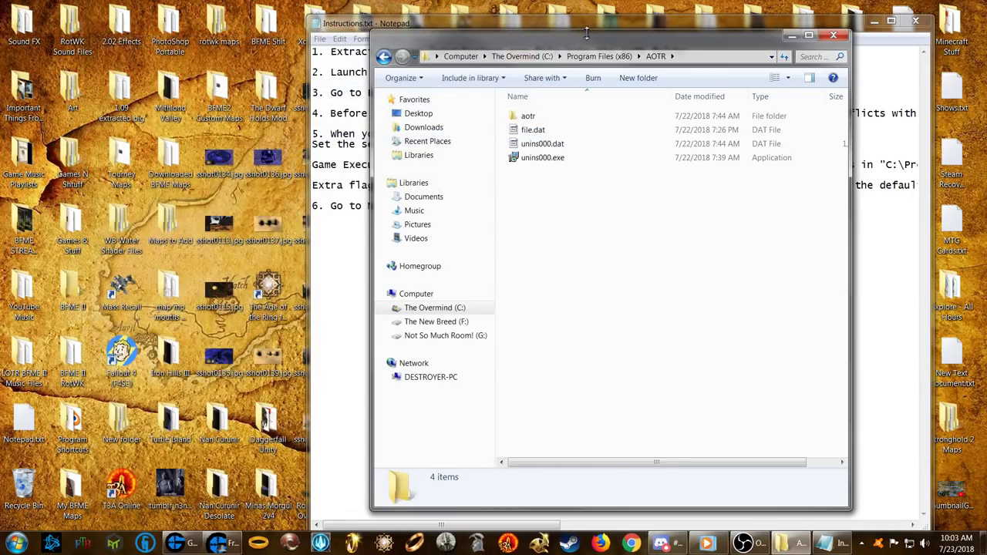
left_click_drag(563, 47, 662, 80)
left_click(874, 21)
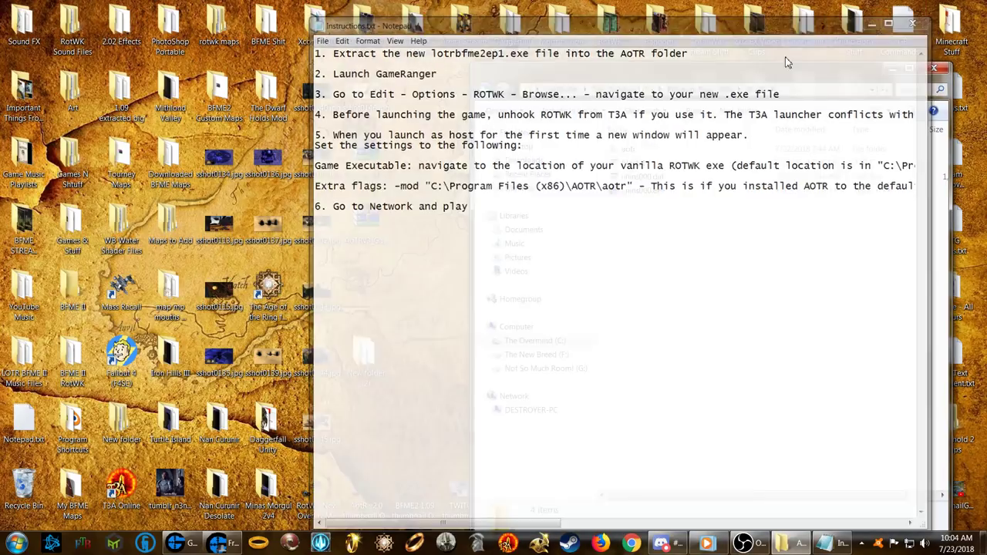
left_click_drag(543, 68, 153, 8)
Step: Extract lotrbfme2ep1.exe from the AoTRv3 zip into AOTR, then restore the Notepad instructions
double_click(613, 154)
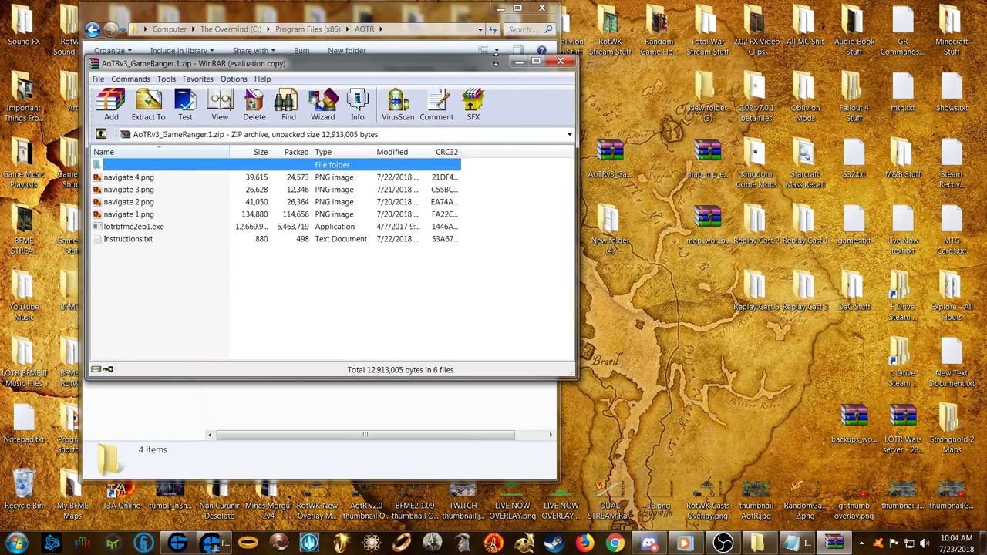
left_click_drag(496, 60, 901, 92)
left_click(559, 253)
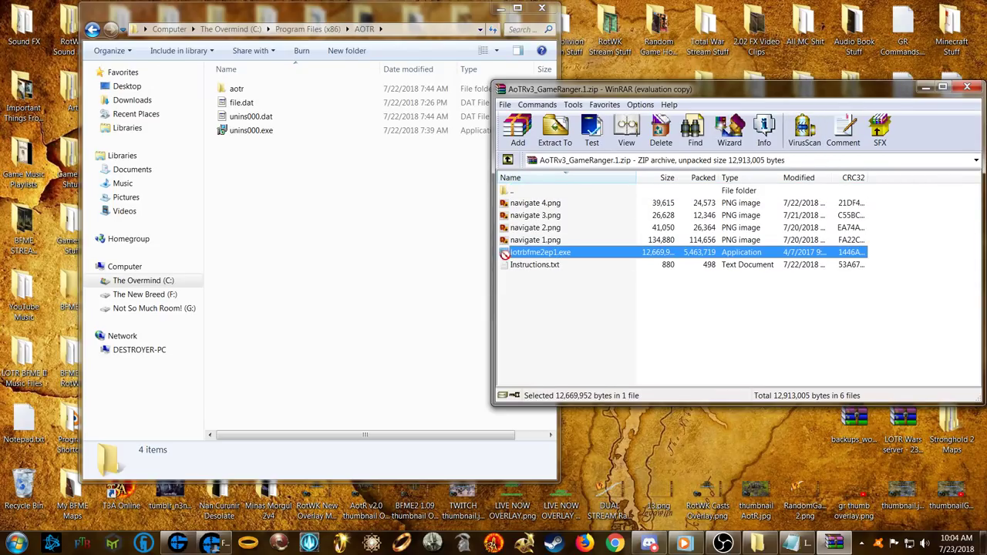
left_click_drag(245, 171, 238, 181)
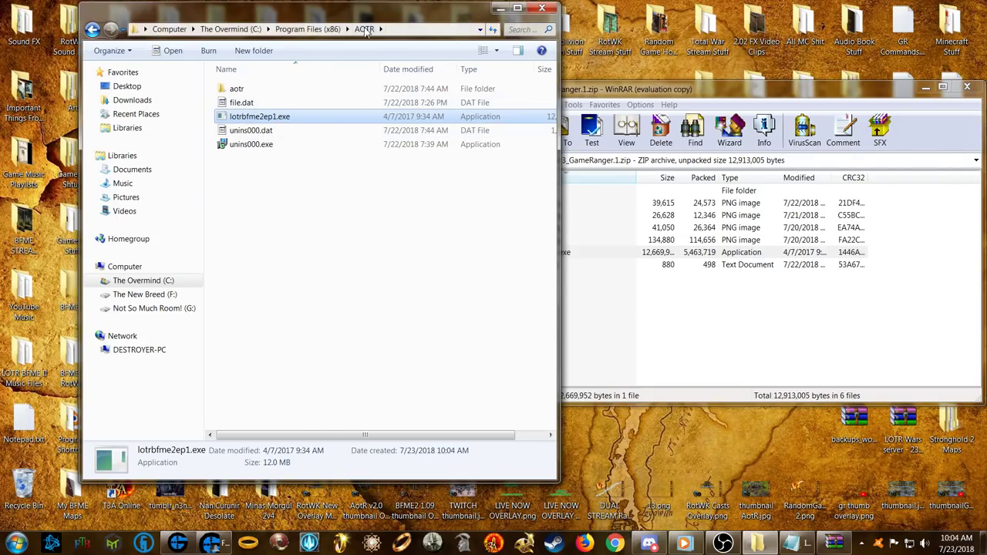
left_click_drag(670, 94, 658, 94)
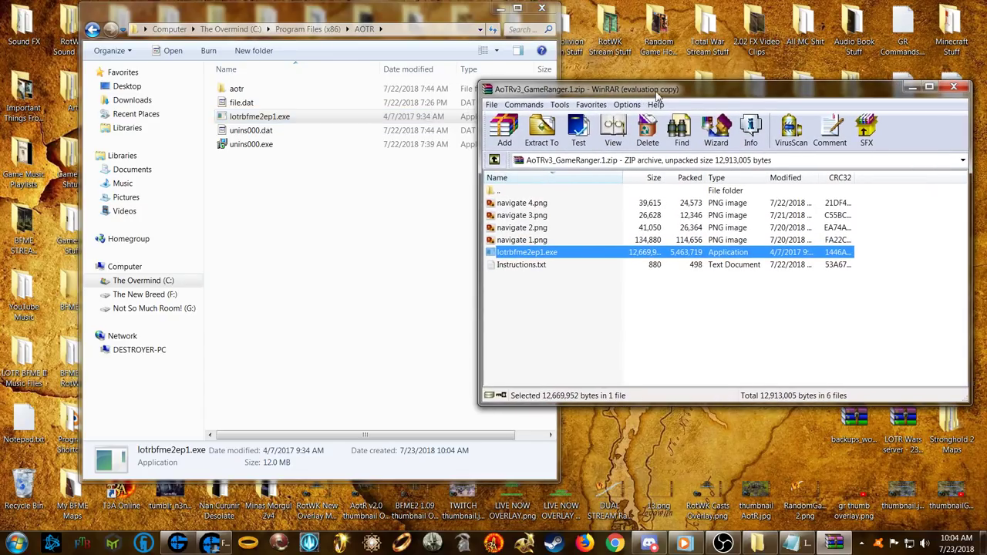
left_click(960, 91)
left_click_drag(463, 11, 583, 53)
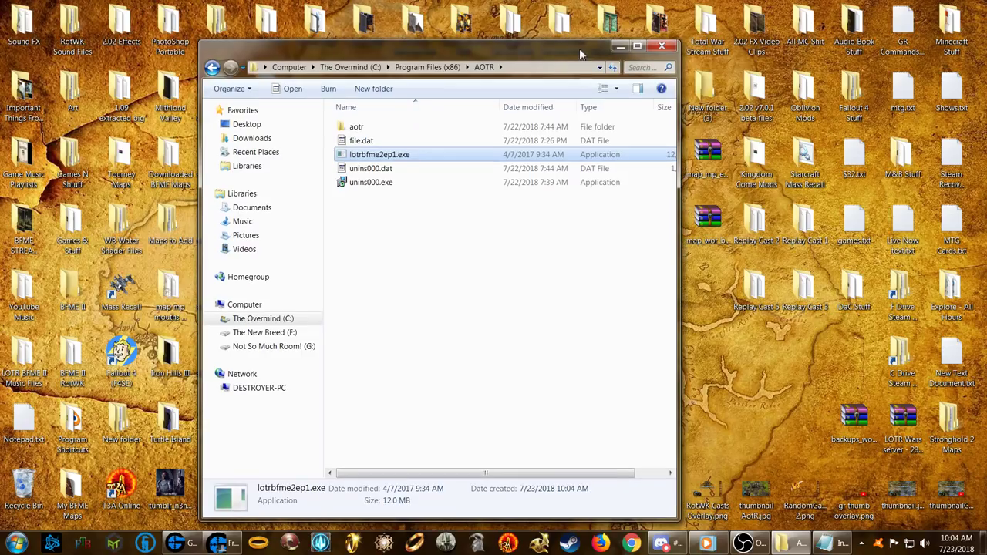
left_click(843, 543)
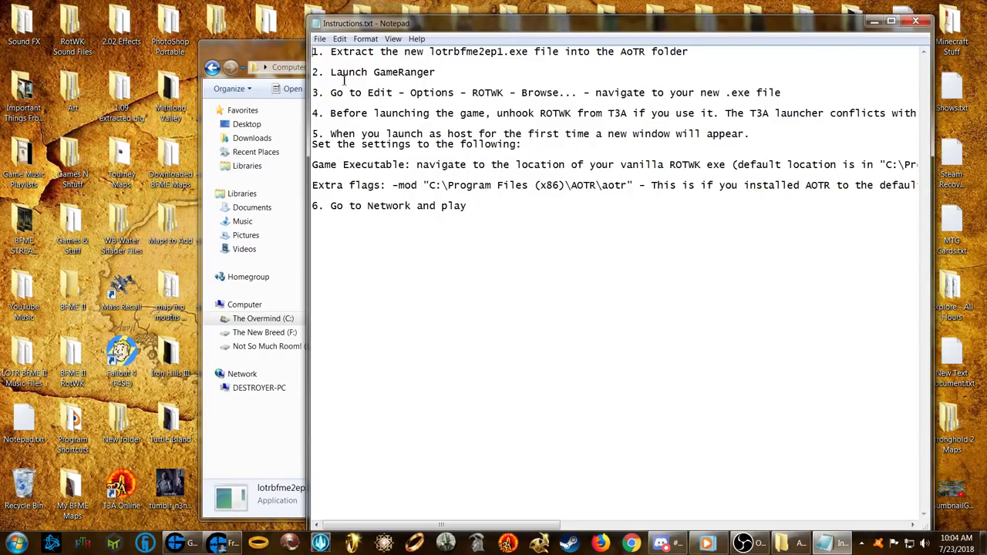
Step: Bring GameRanger forward beside the Notepad instructions and open its Edit menu
left_click(186, 548)
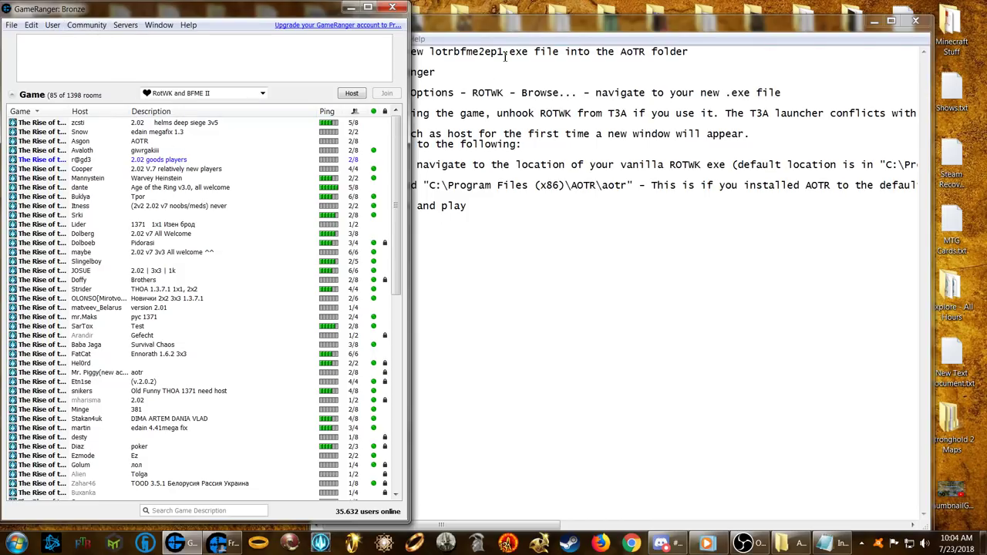
left_click_drag(534, 32, 548, 21)
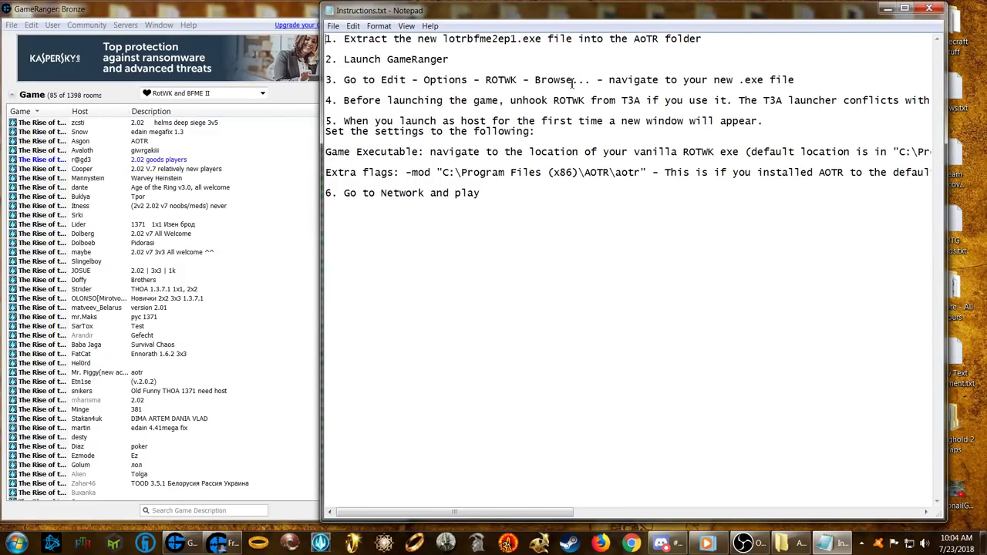
left_click(44, 7)
left_click(32, 25)
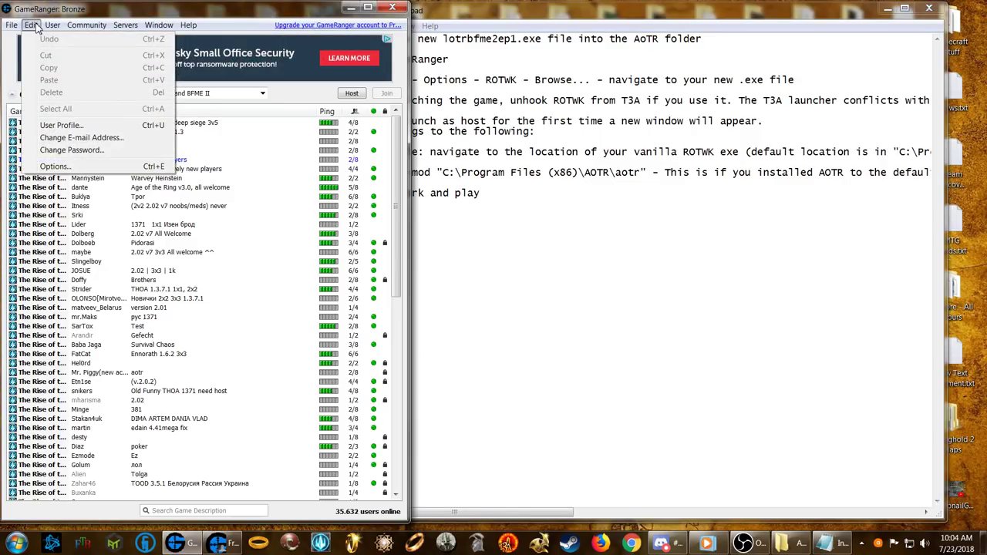
Step: In Options, select The Rise of the Witch-king under Games and start browsing for its exe
left_click(75, 168)
scroll(492, 276, "up", 3)
mouse_move(494, 339)
left_mouse_down()
mouse_move(498, 209)
mouse_move(499, 345)
left_mouse_up()
left_click(423, 285)
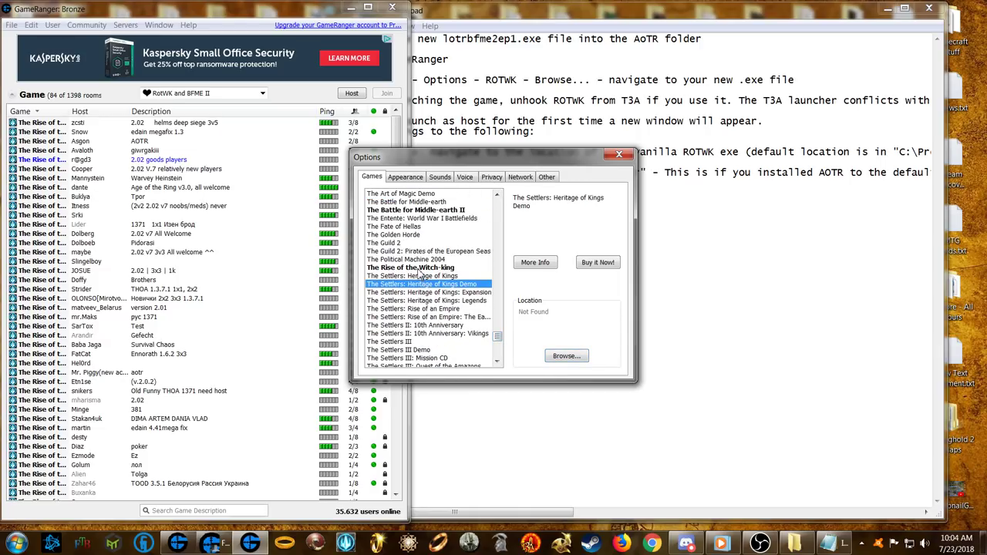
left_click(423, 268)
left_click(422, 260)
left_click(424, 276)
key("Up")
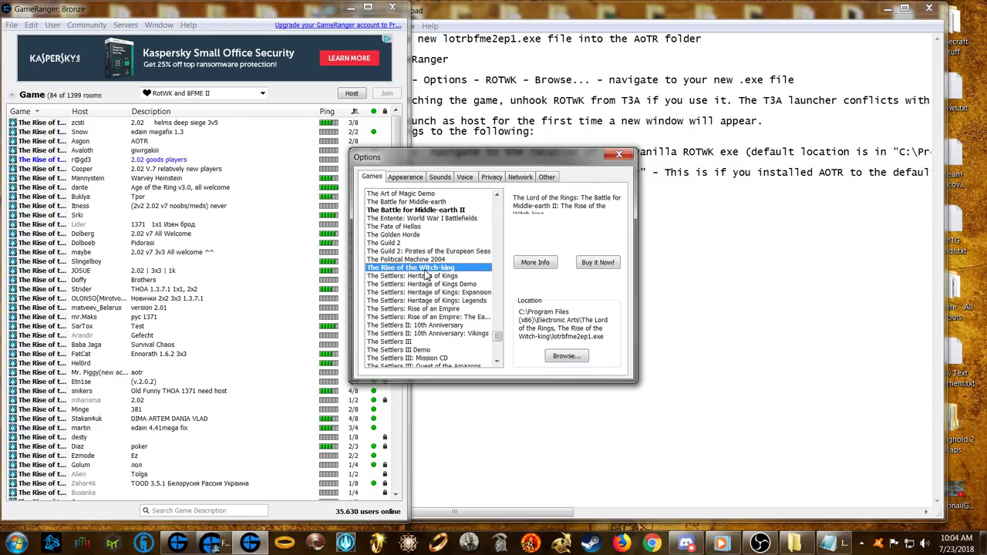
left_click_drag(511, 165, 610, 214)
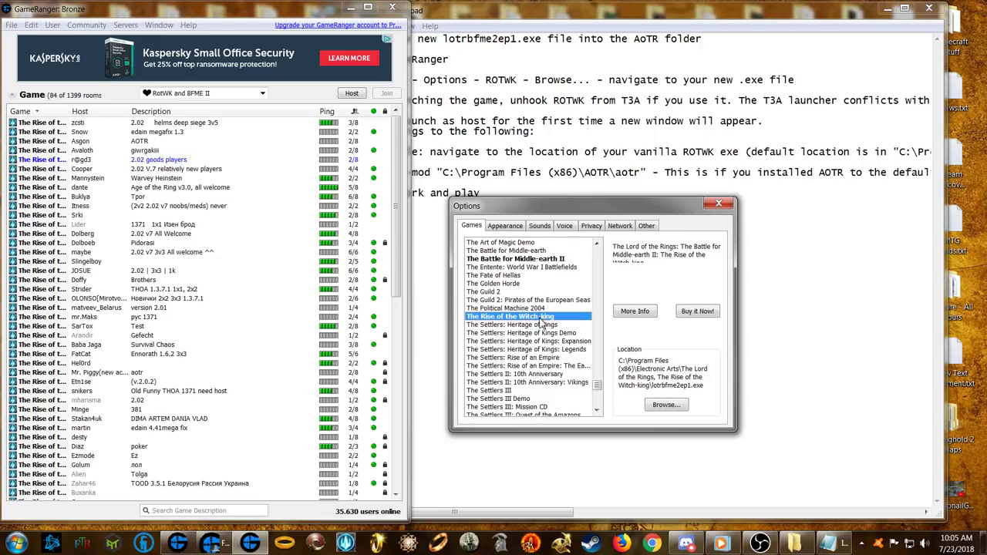
left_click(672, 405)
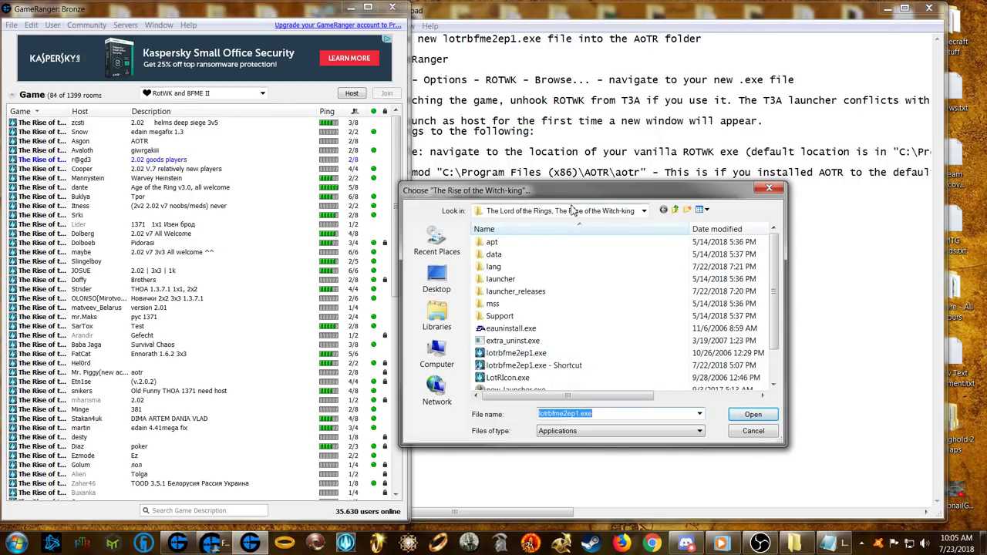
Step: Set Witch-king's executable to C:\Program Files (x86)\AOTR\lotrbfme2ep1.exe and close Options
left_click_drag(544, 194, 503, 111)
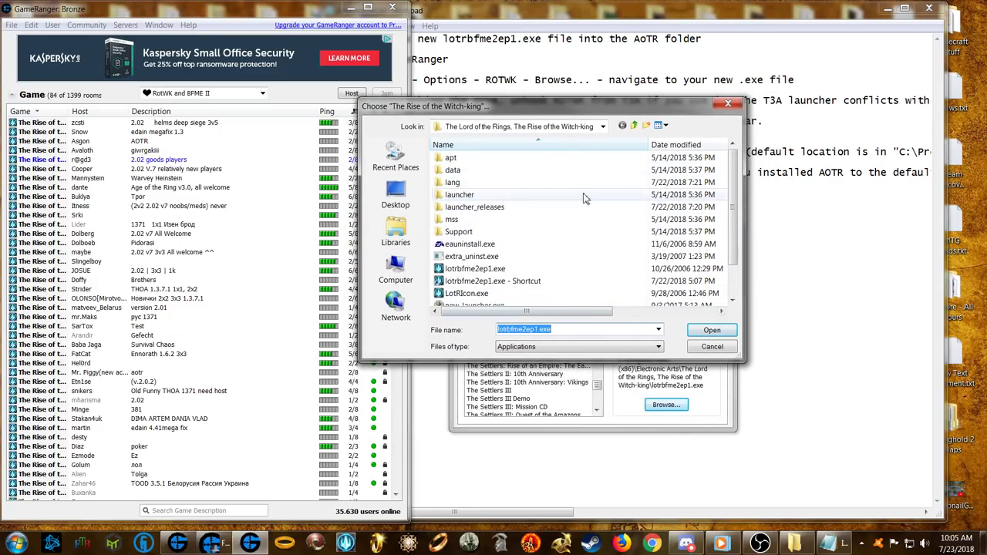
left_click_drag(566, 110, 577, 151)
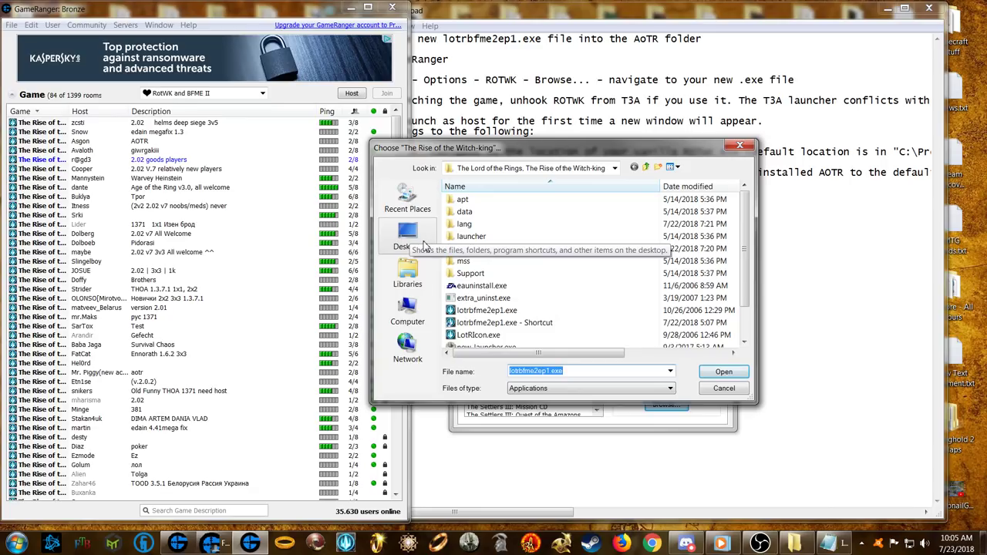
left_click(414, 318)
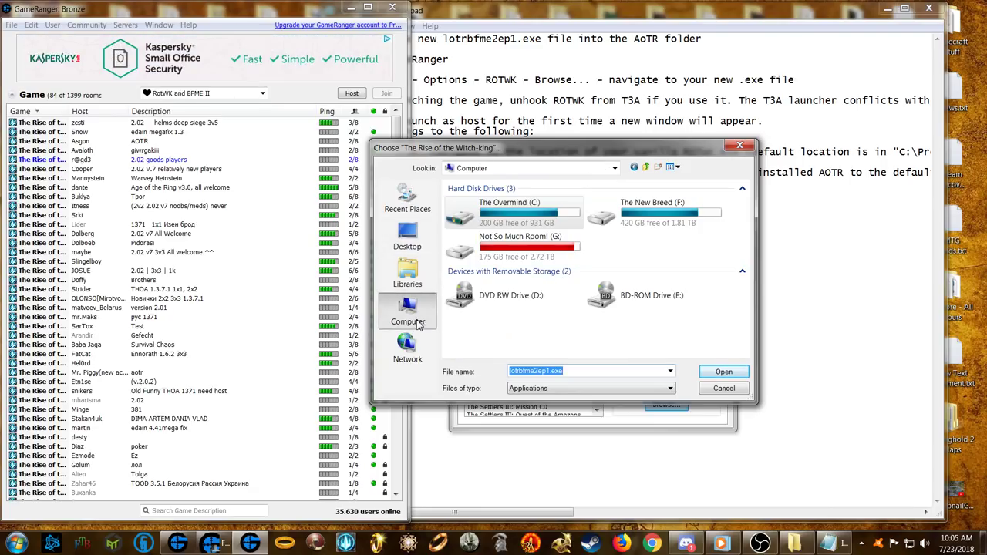
double_click(499, 217)
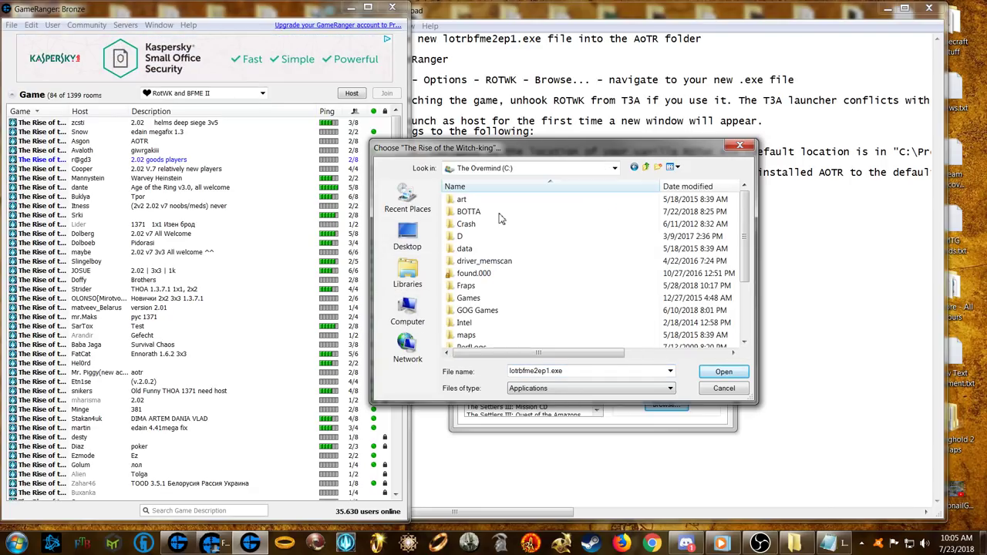
scroll(478, 322, "down", 2)
double_click(478, 285)
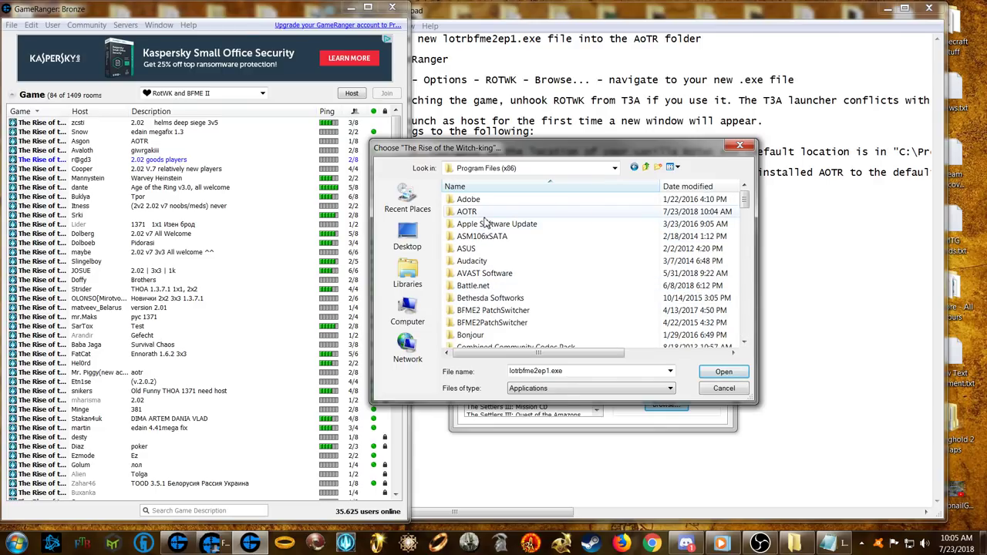
double_click(470, 212)
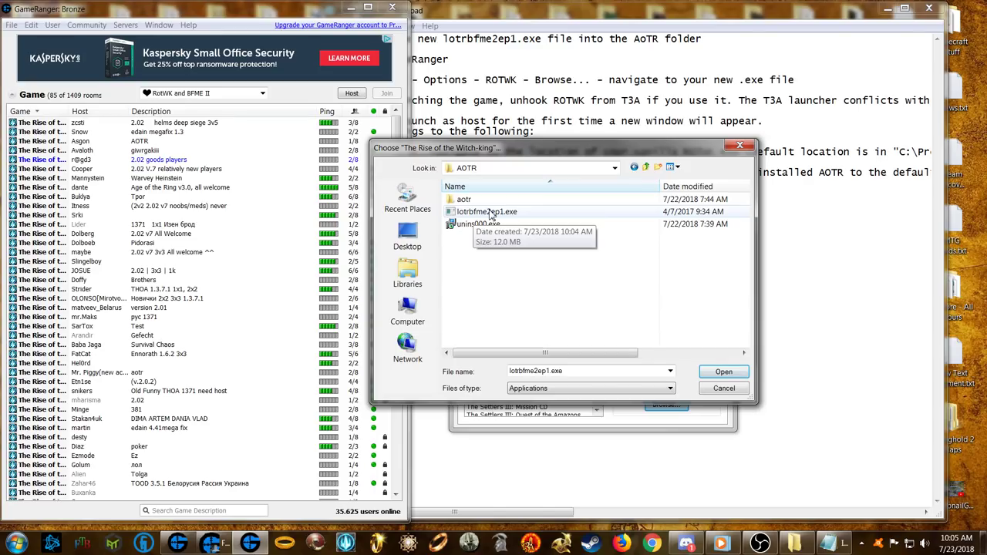
left_click(489, 212)
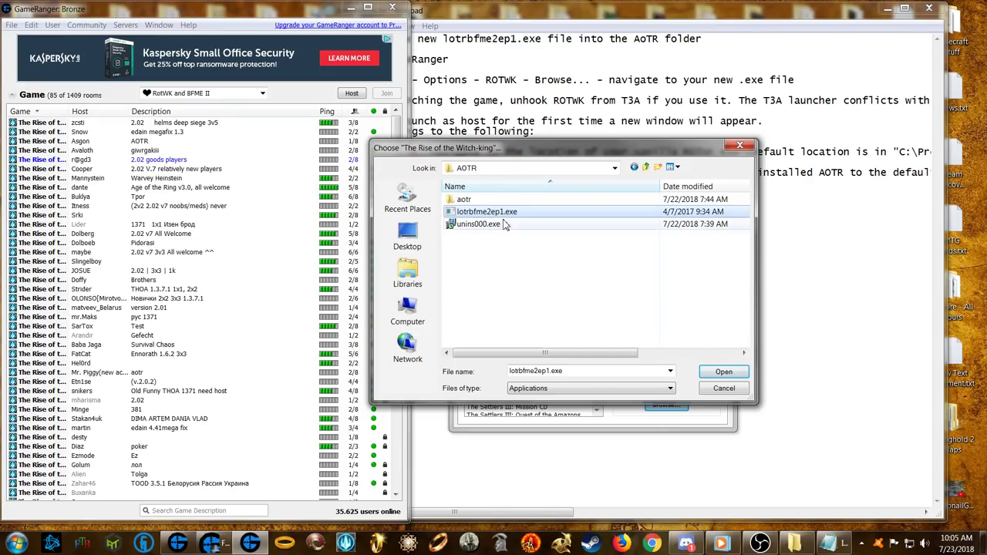
left_click(724, 371)
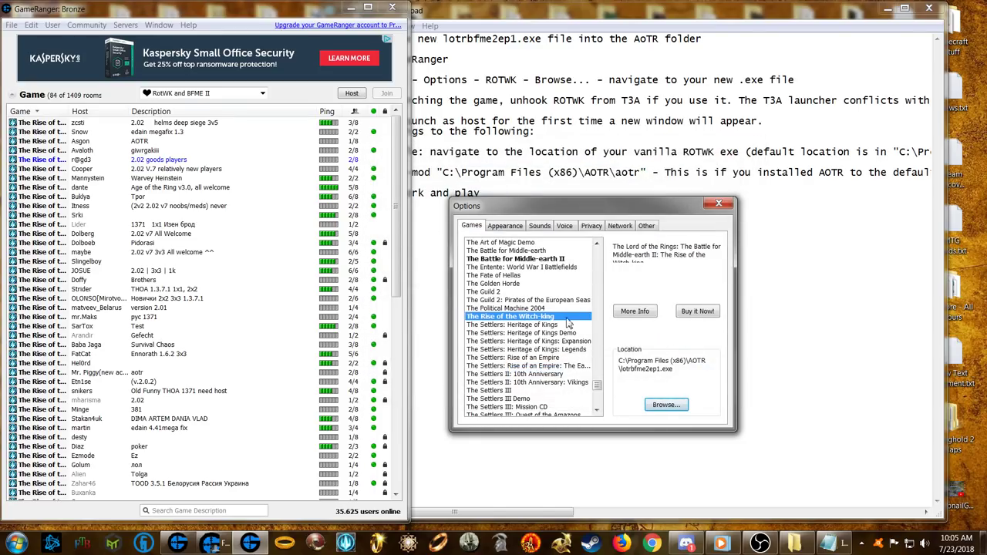
left_click(719, 204)
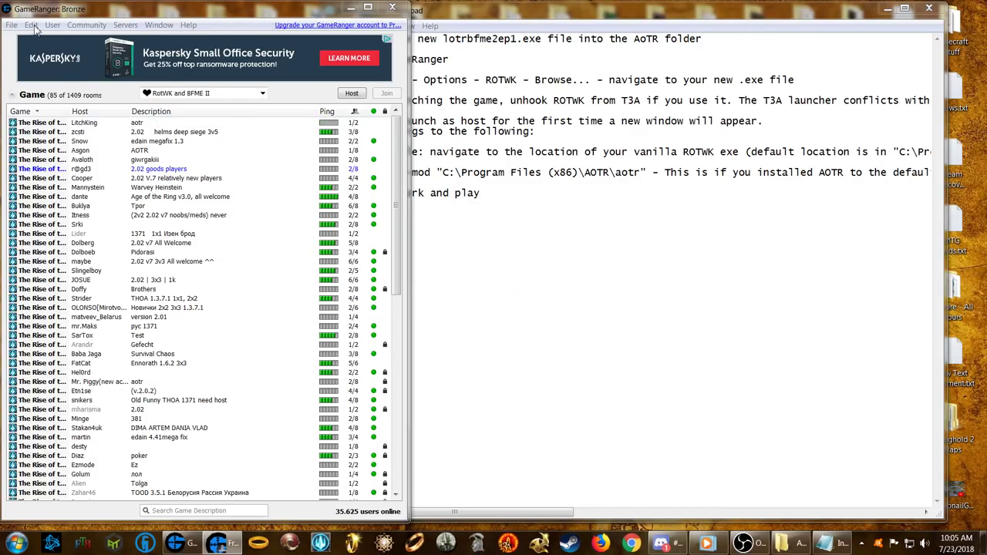
Step: Read the Notepad setup instructions, then show the AOTR folder with lotrbfme2ep1.exe (12.0 MB)
left_click_drag(496, 11, 526, 12)
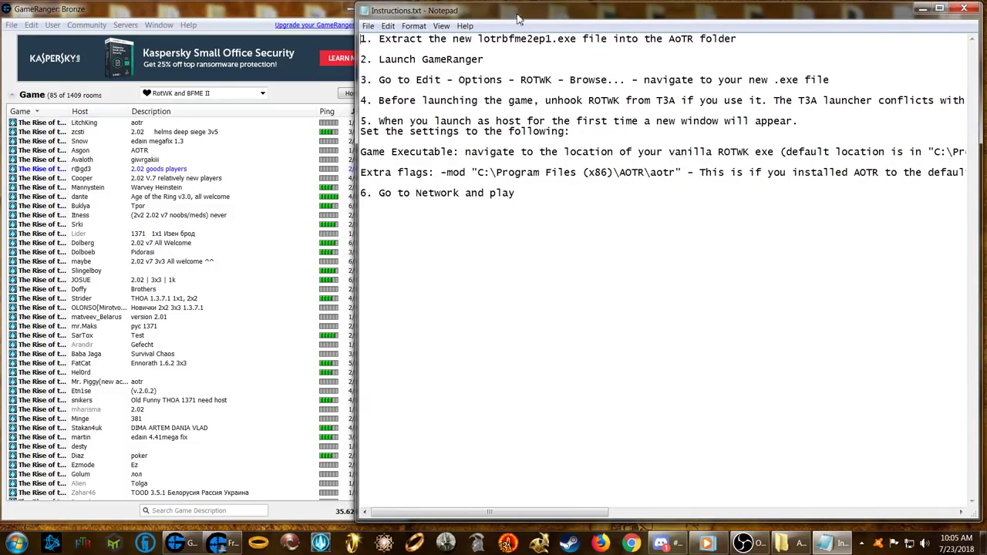
left_click_drag(518, 16, 477, 22)
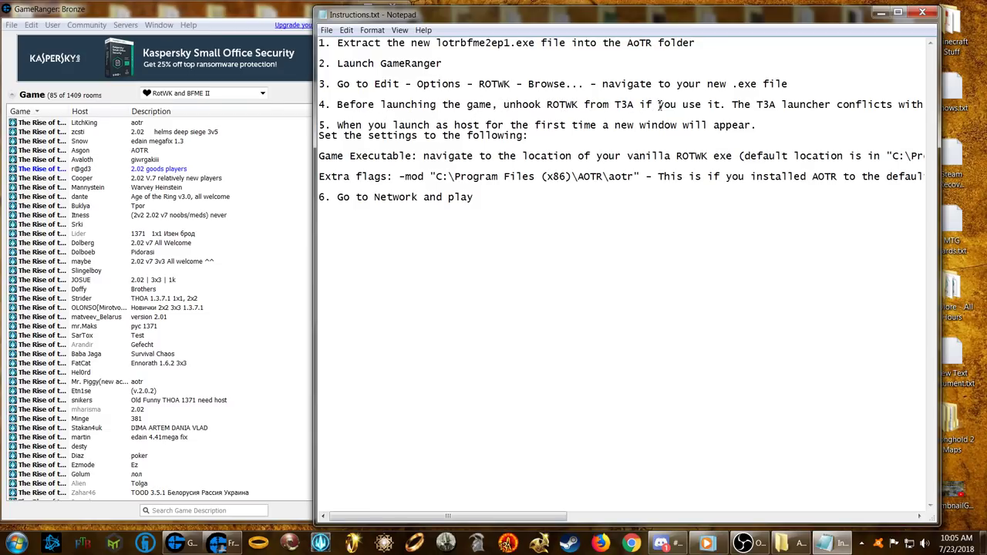
left_click_drag(539, 517, 626, 517)
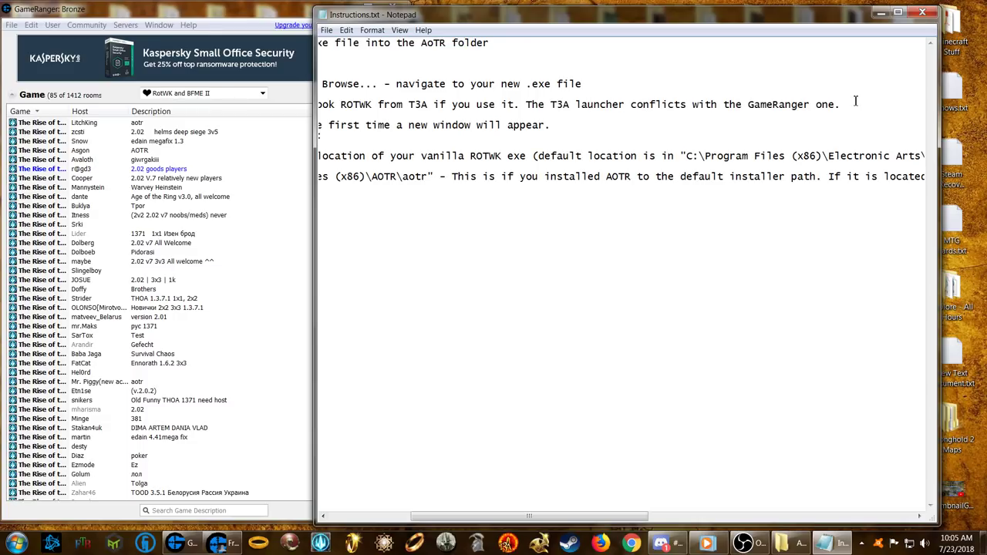
left_click_drag(586, 517, 502, 516)
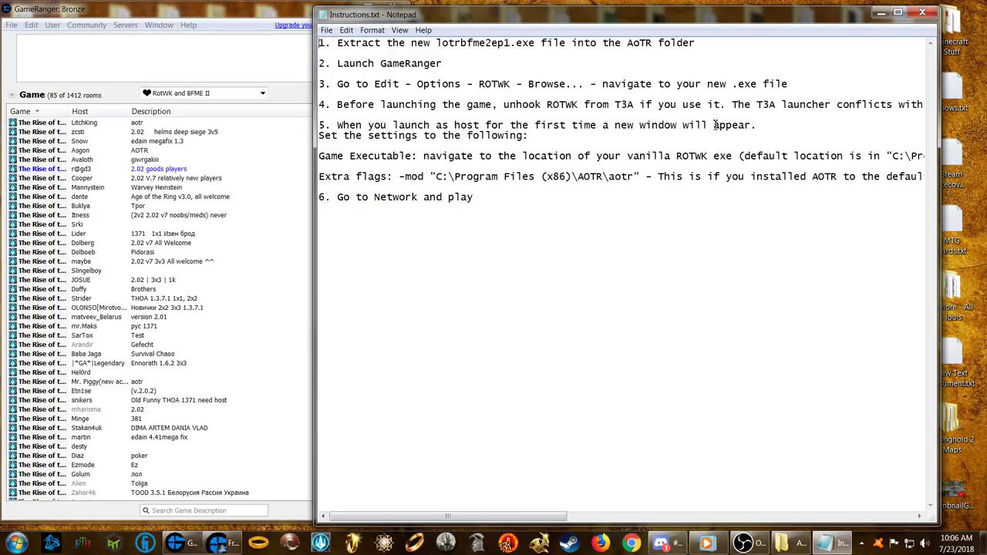
left_click(287, 17)
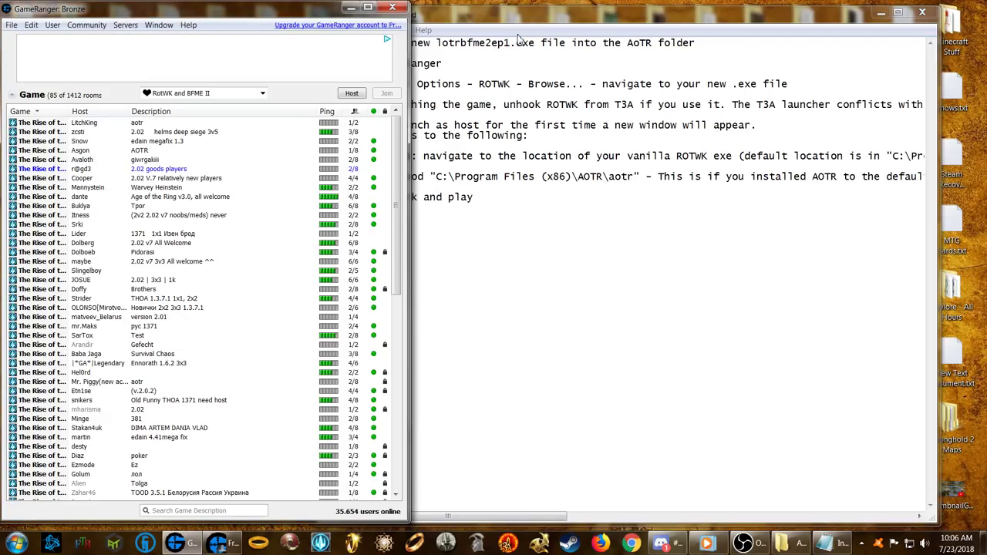
left_click(788, 543)
left_click_drag(450, 45, 552, 27)
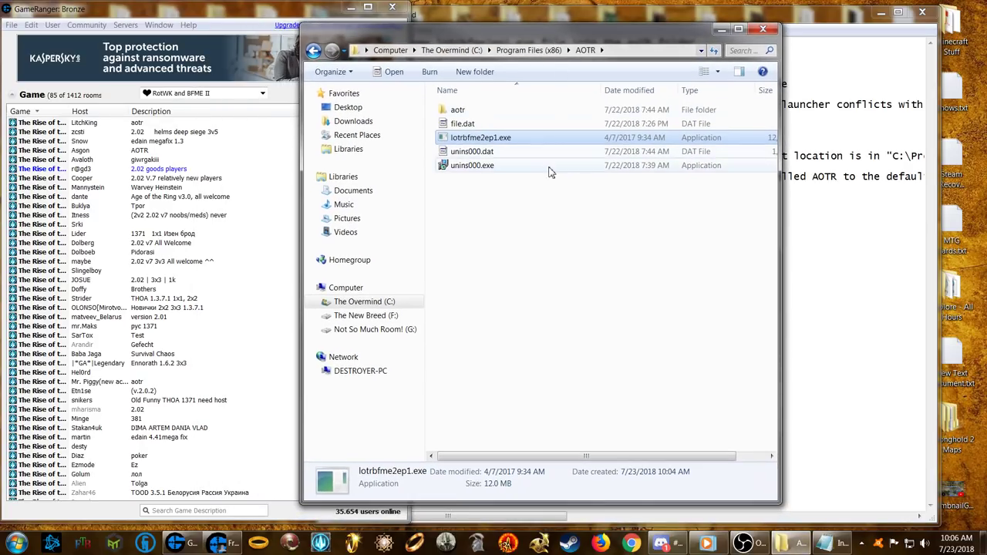
Step: Launch lotrbfme2ep1.exe from the AOTR folder to open the flag tool, then minimize Explorer
double_click(507, 139)
left_click_drag(365, 240, 381, 228)
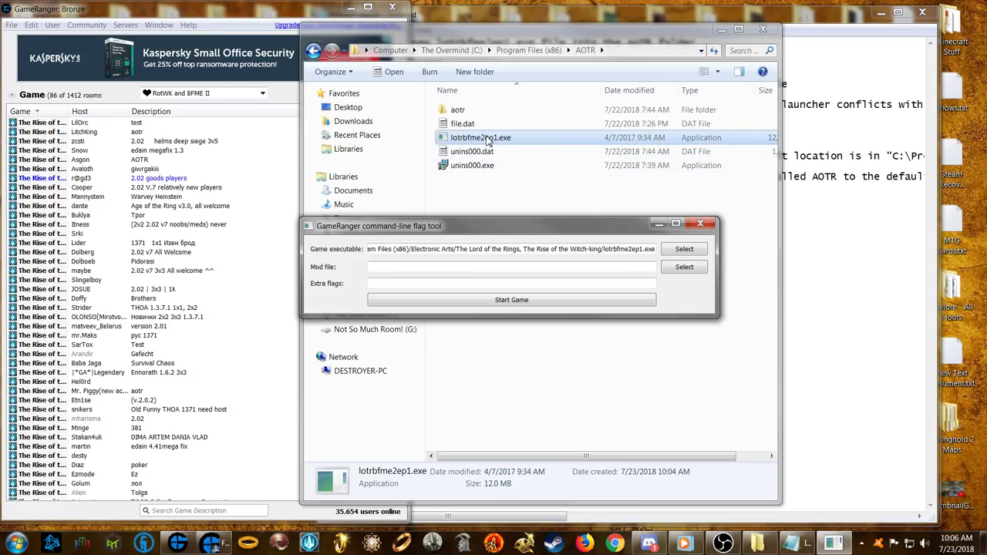
left_click(723, 31)
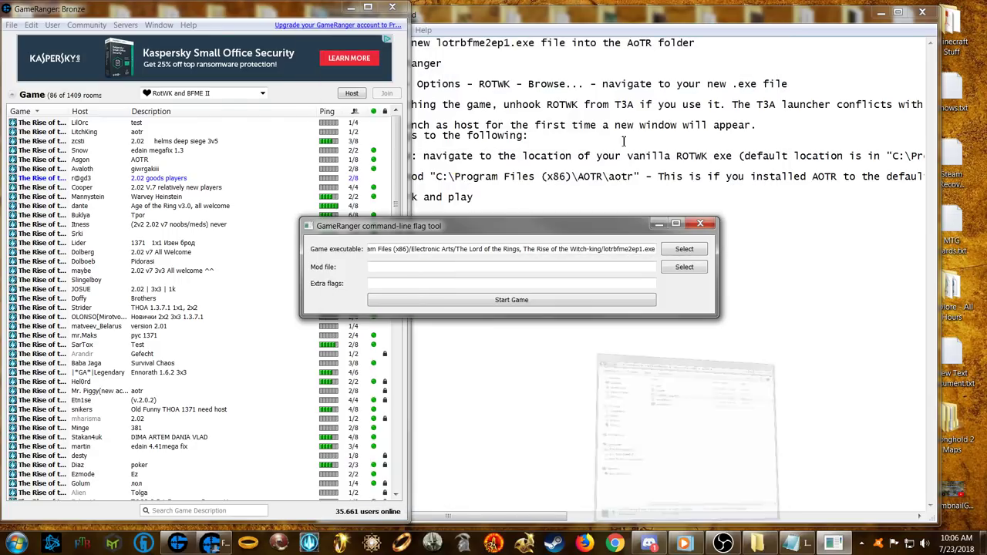
left_click_drag(573, 230, 653, 254)
Step: Bring the Notepad setup instructions to the front and look through them
left_click(563, 13)
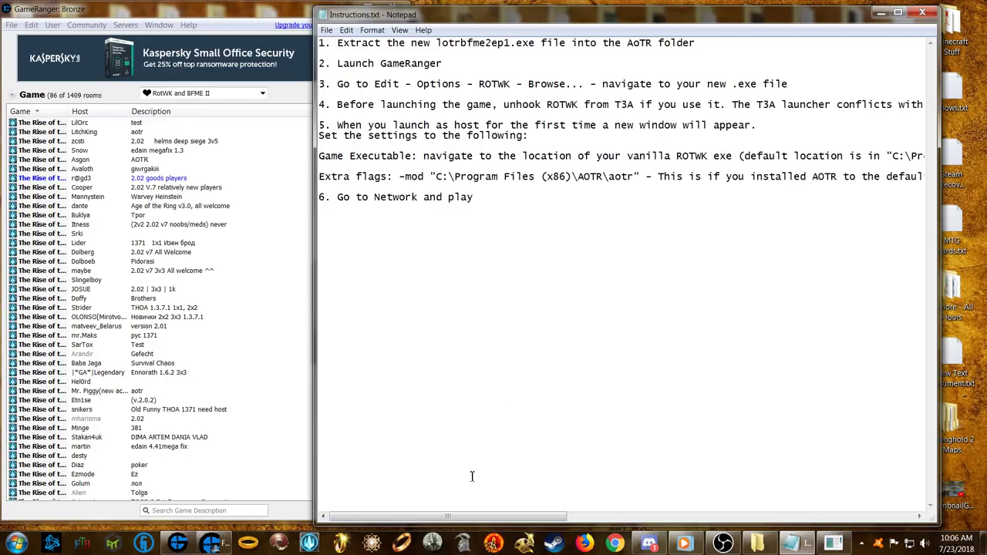
left_click_drag(471, 526, 623, 517)
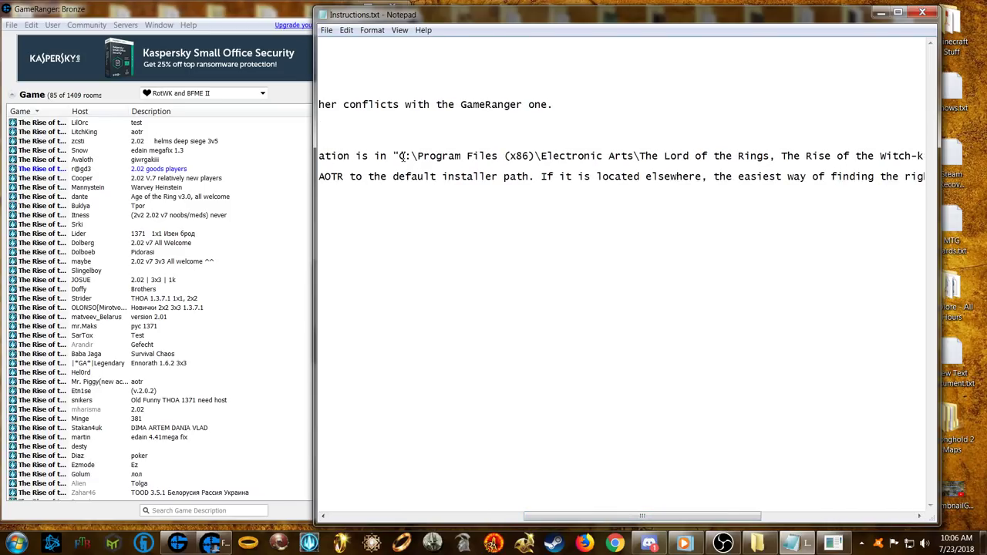
left_click_drag(663, 522, 599, 517)
Step: Choose lotrbfme2ep1.exe from C:\Program Files (x86)\Electronic Arts\The Rise of the Witch-king as Game executable
left_click(881, 12)
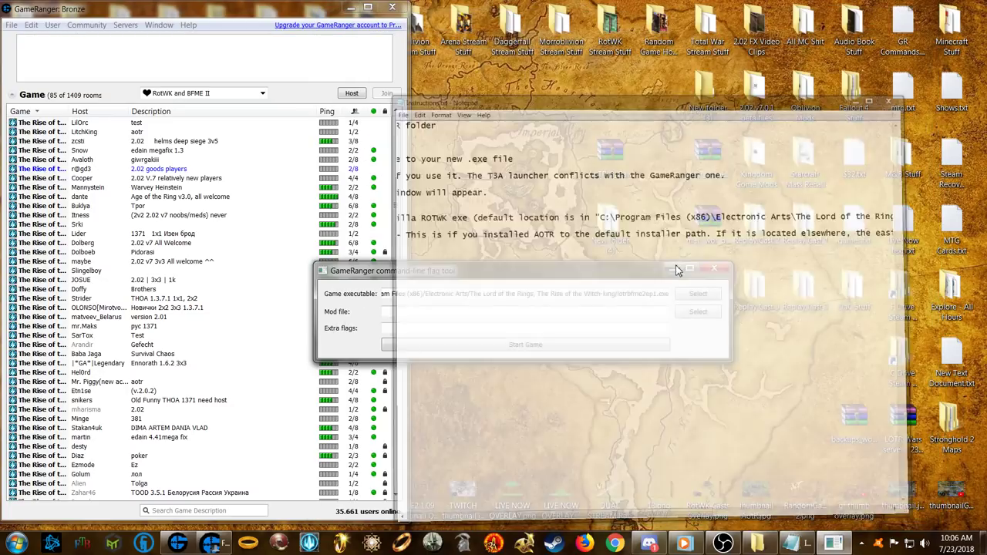
left_click(691, 291)
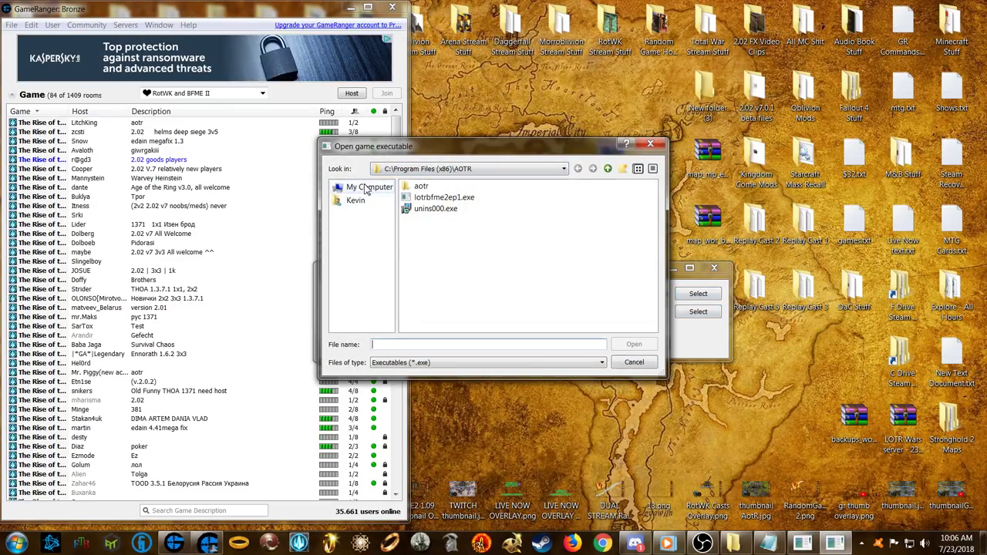
left_click(366, 190)
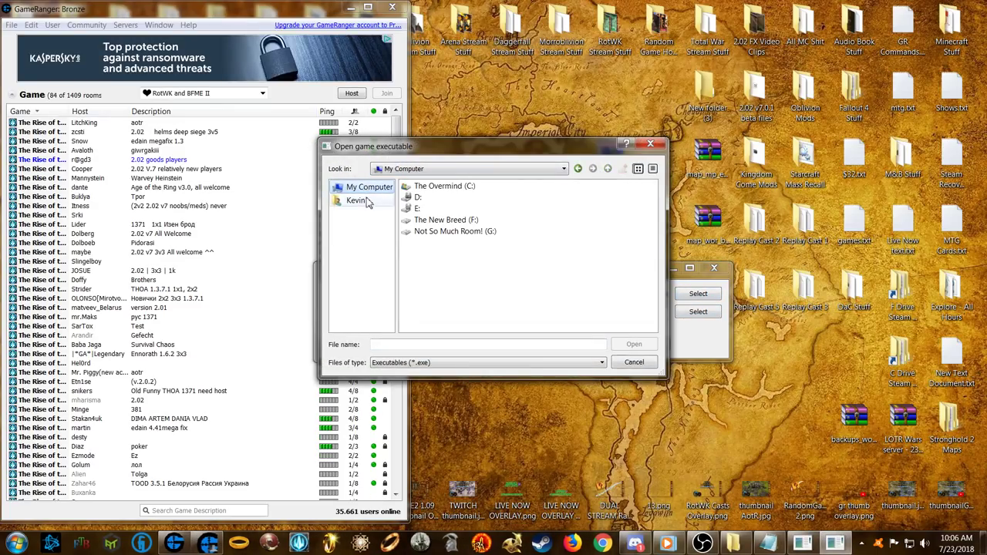
double_click(431, 190)
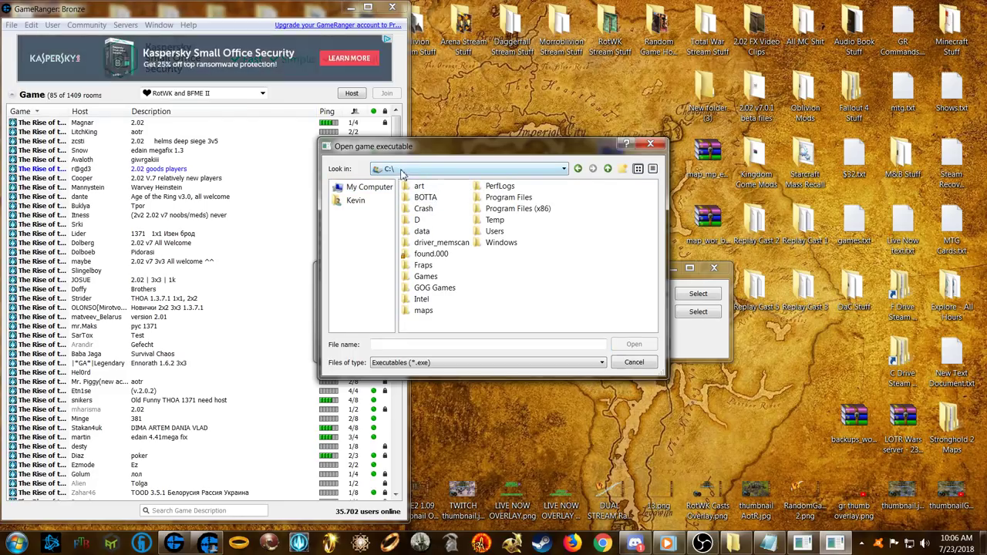
double_click(511, 209)
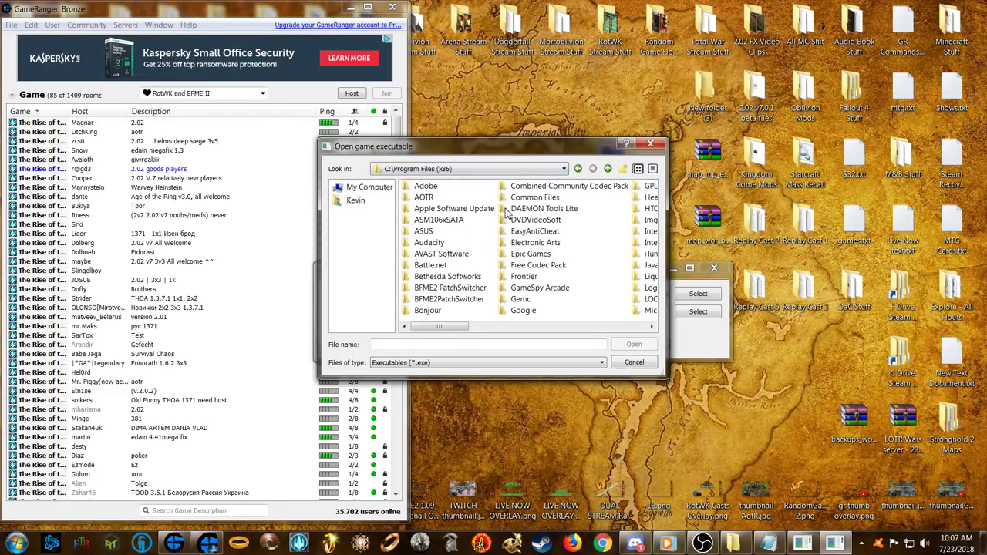
double_click(535, 244)
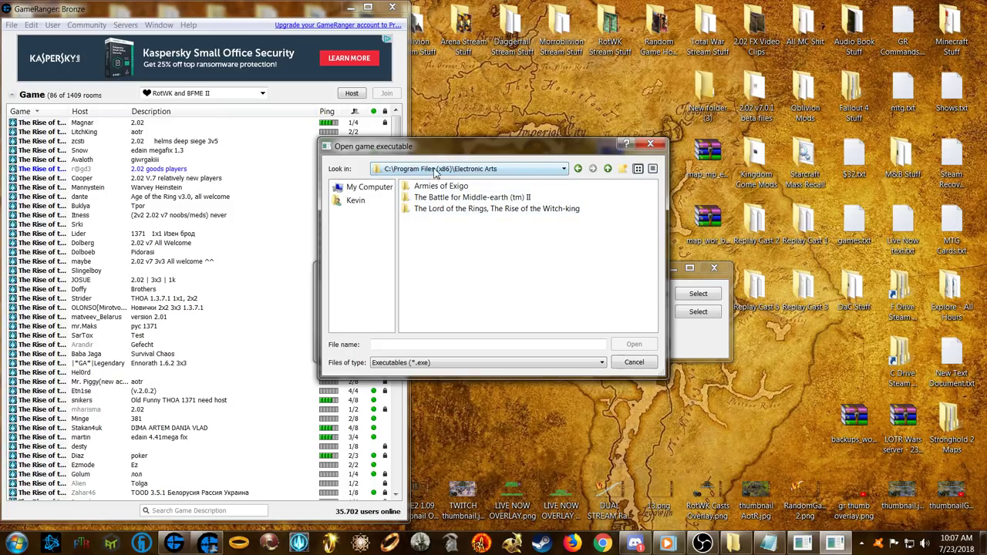
double_click(467, 212)
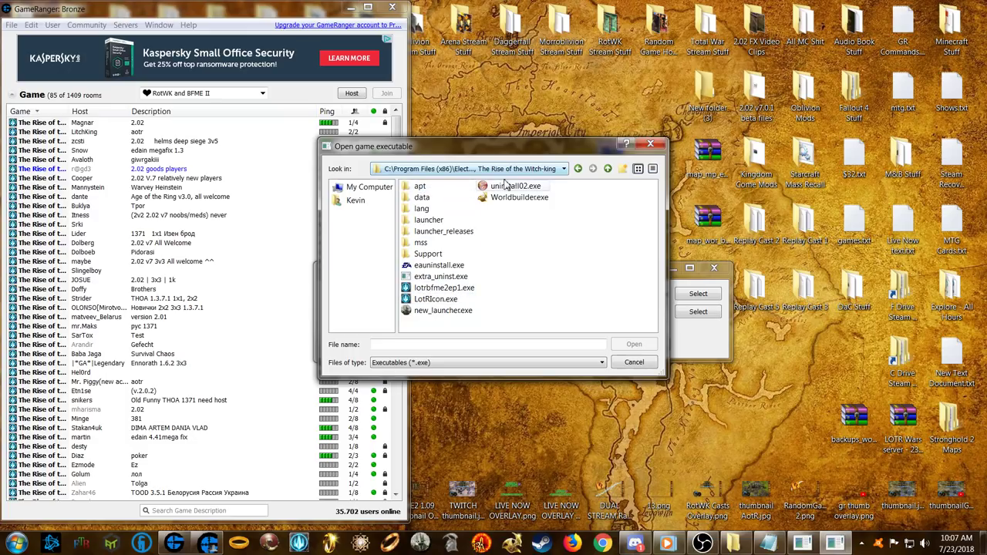
double_click(448, 288)
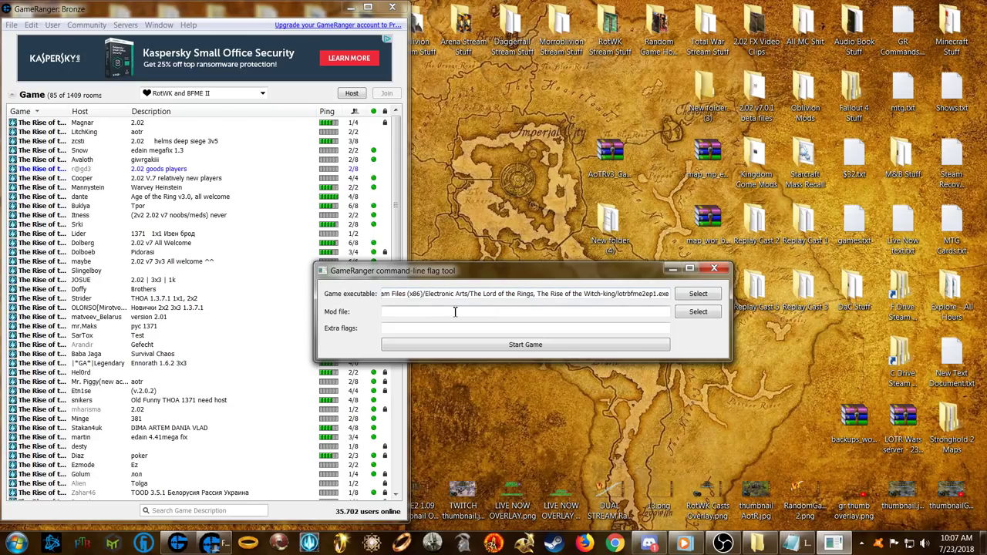
Step: Copy the -mod "C:\Program Files (x86)\AOTR\aotr" line from Instructions.txt
left_click_drag(457, 279, 582, 268)
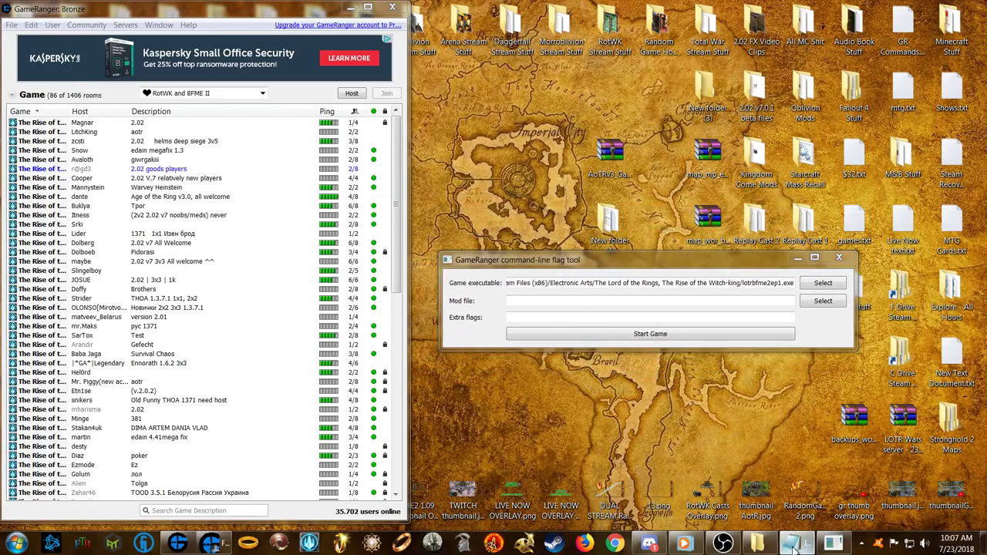
left_click(833, 544)
left_click_drag(571, 515, 422, 509)
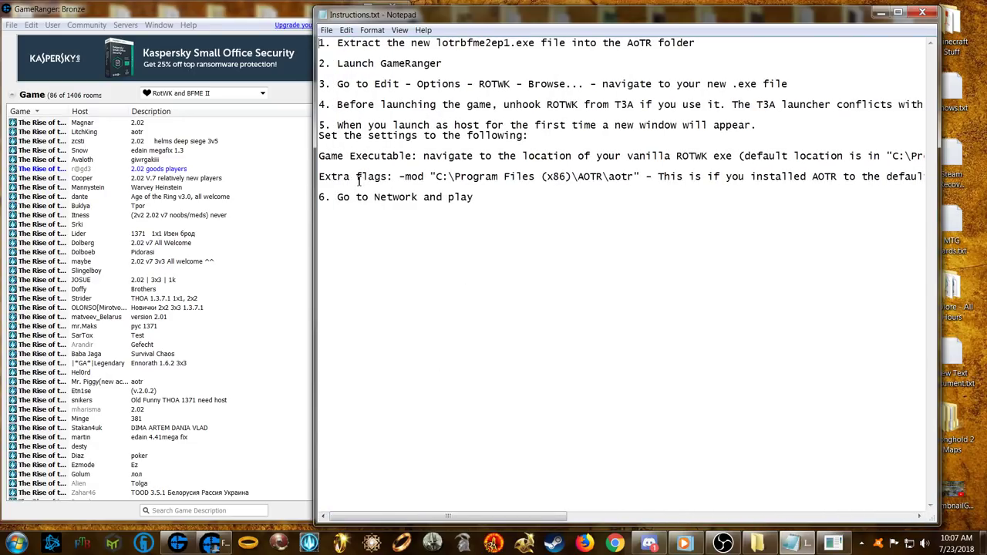
left_click_drag(401, 179, 638, 177)
key("ctrl+c")
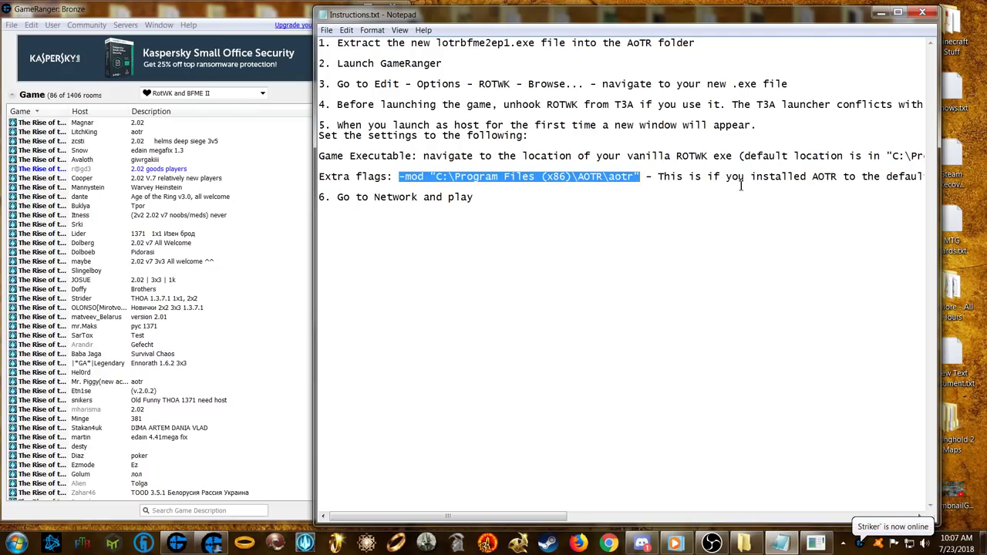
left_click_drag(546, 511, 520, 511)
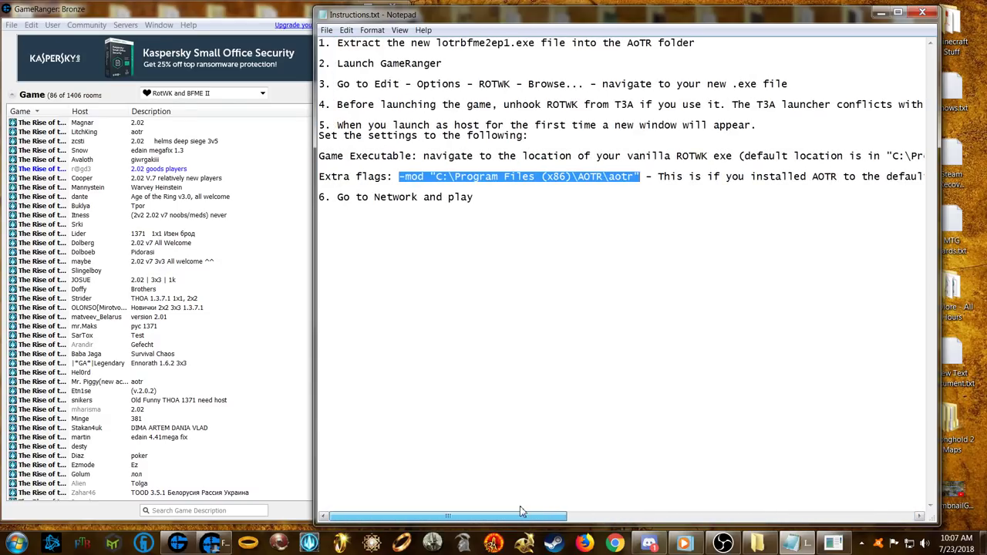
left_click_drag(449, 510, 448, 510)
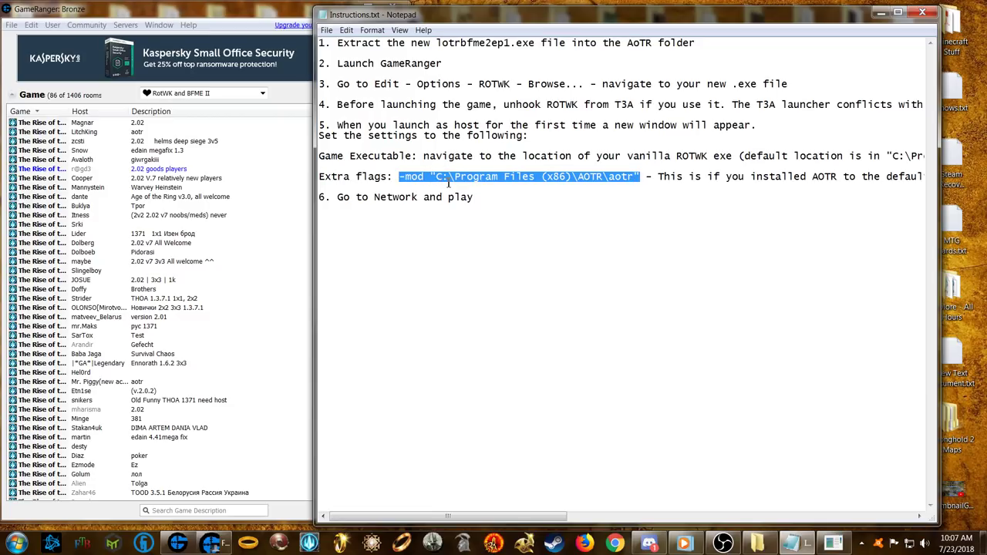
Step: Minimize Notepad and paste the -mod flag into the flag tool's Extra flags field
left_click(881, 12)
left_click(549, 318)
key("ctrl+v")
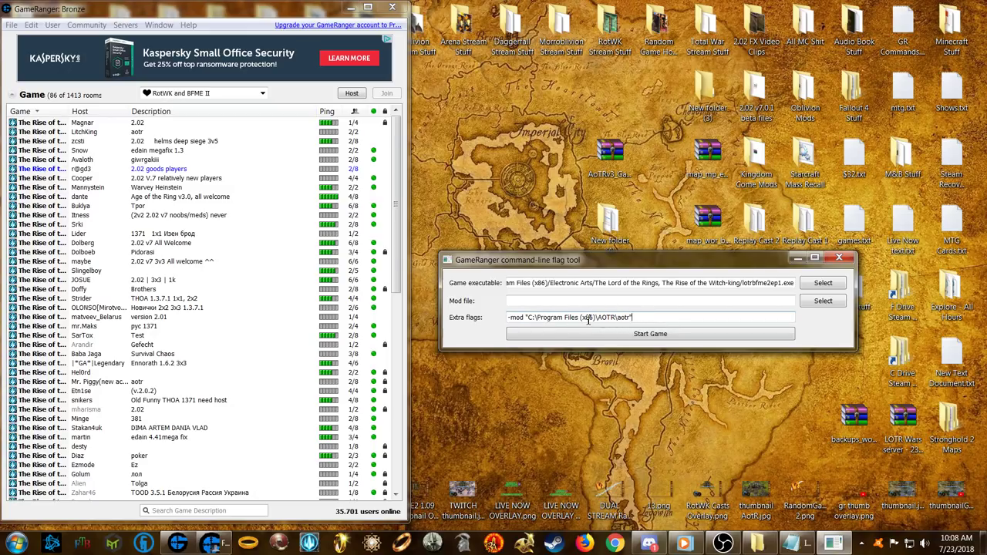
Step: Start Game from the flag tool with the AOTR -mod flag, reaching the main menu
left_click_drag(710, 261, 717, 208)
left_click(658, 282)
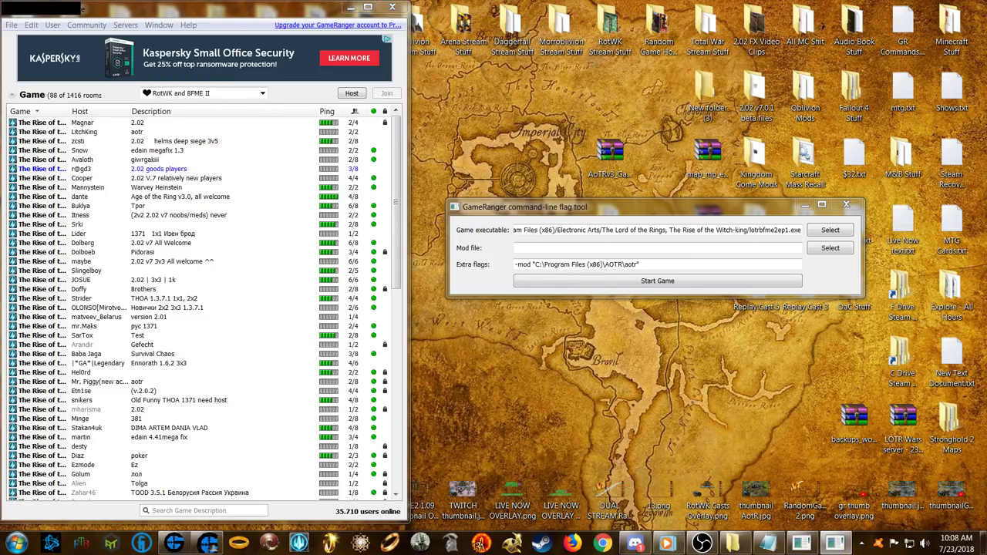
left_click(687, 280)
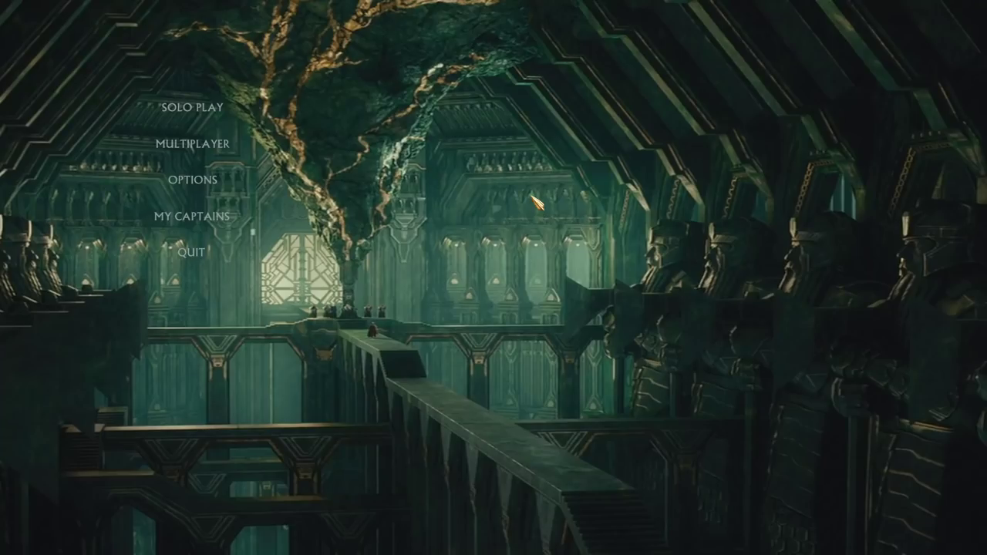
Step: View the Multiplayer > Network lobby, return to Main Menu, and Quit the game
left_click(193, 143)
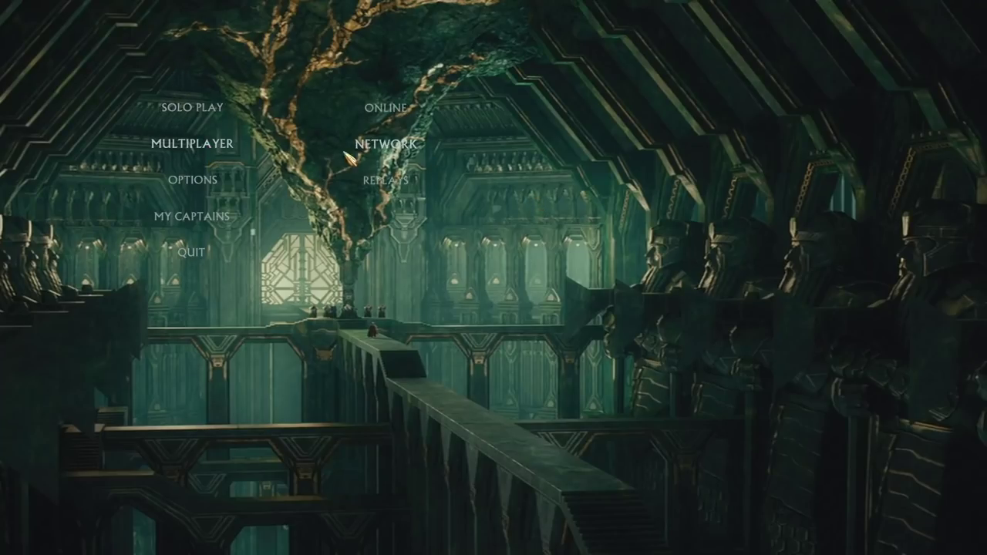
left_click(396, 152)
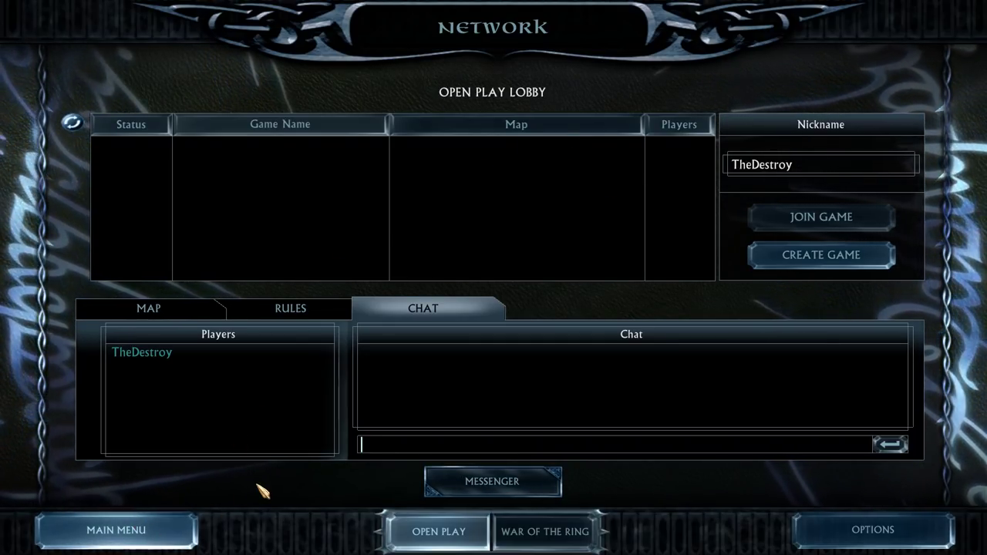
left_click(165, 526)
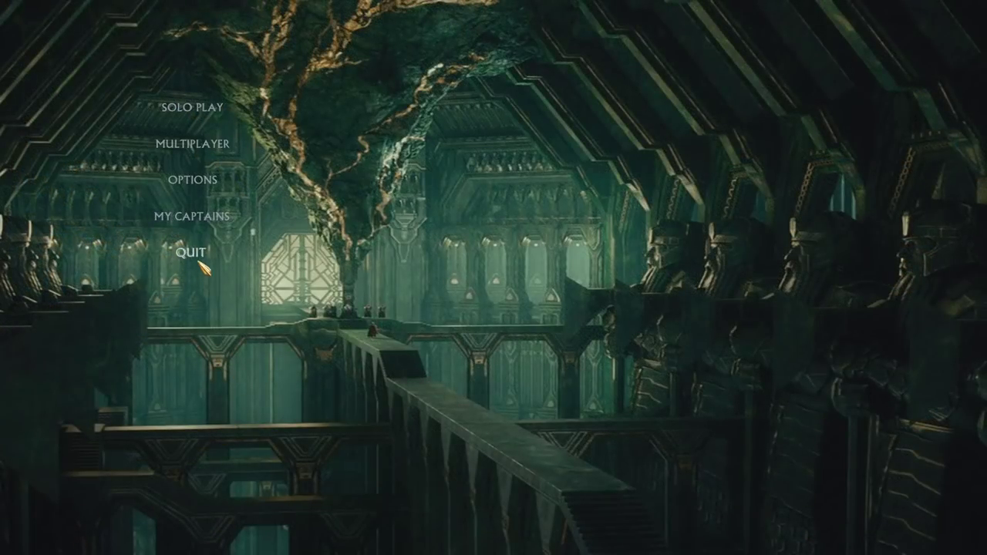
left_click(193, 253)
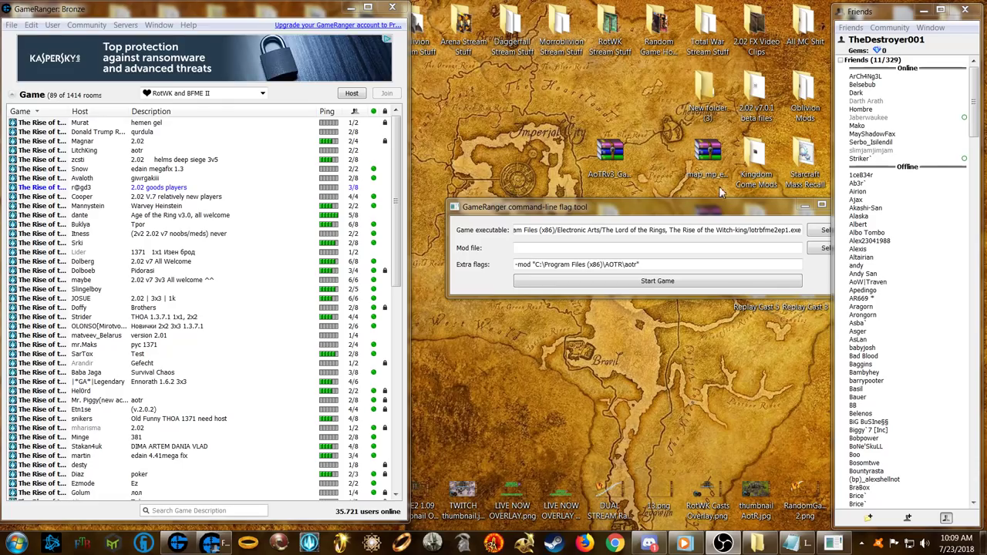
Step: Minimize the command-line flag tool and the GameRanger room list, leaving the Friends list
left_click_drag(603, 212, 571, 208)
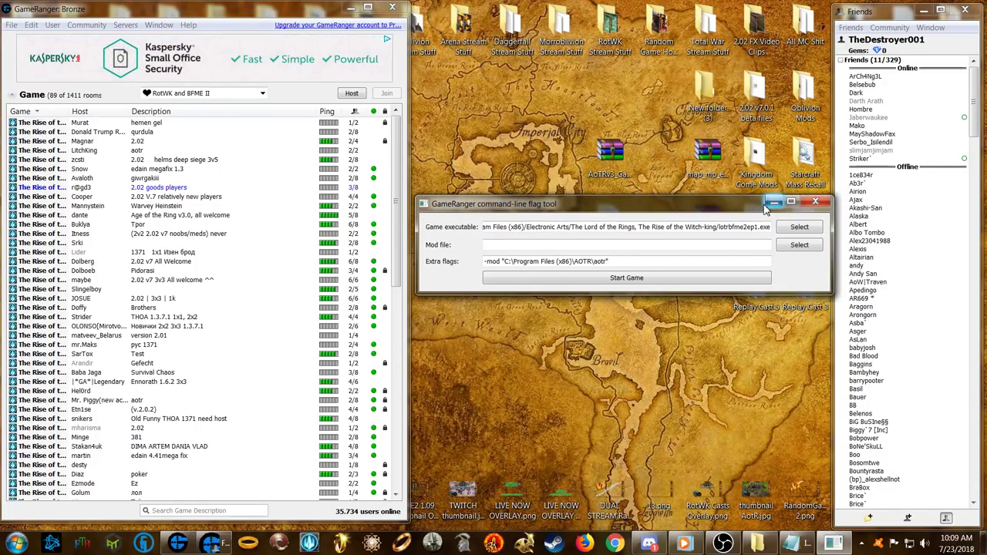
left_click_drag(763, 209, 748, 210)
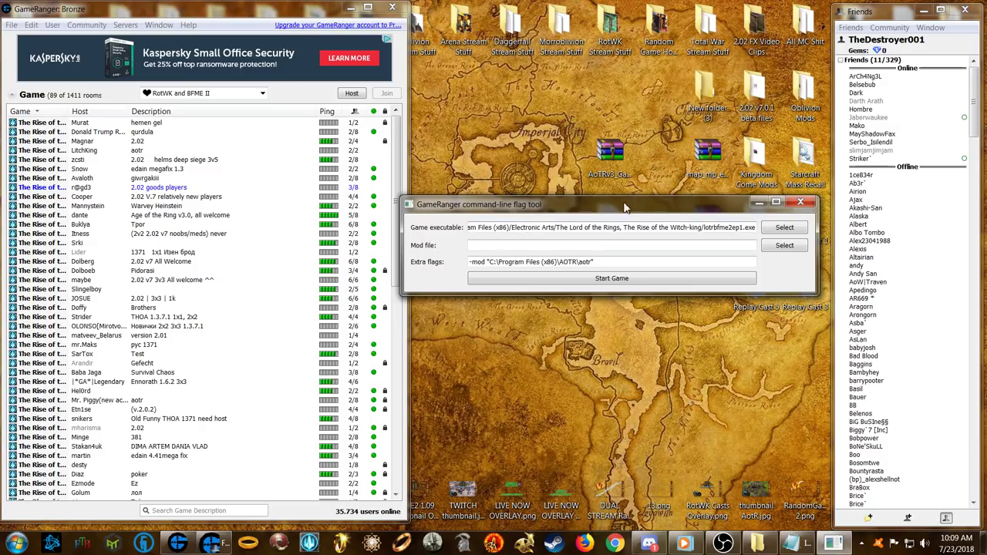
left_click(758, 203)
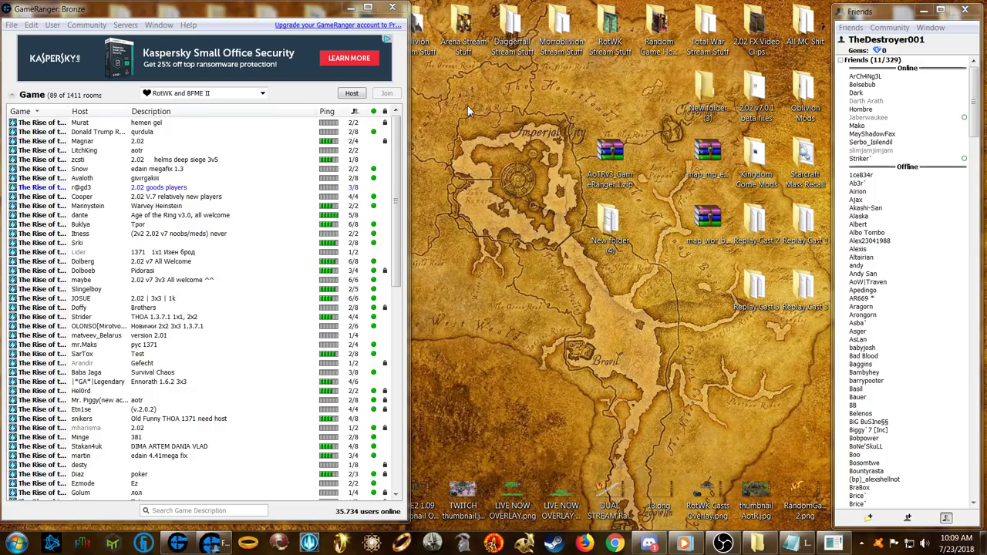
left_click(352, 10)
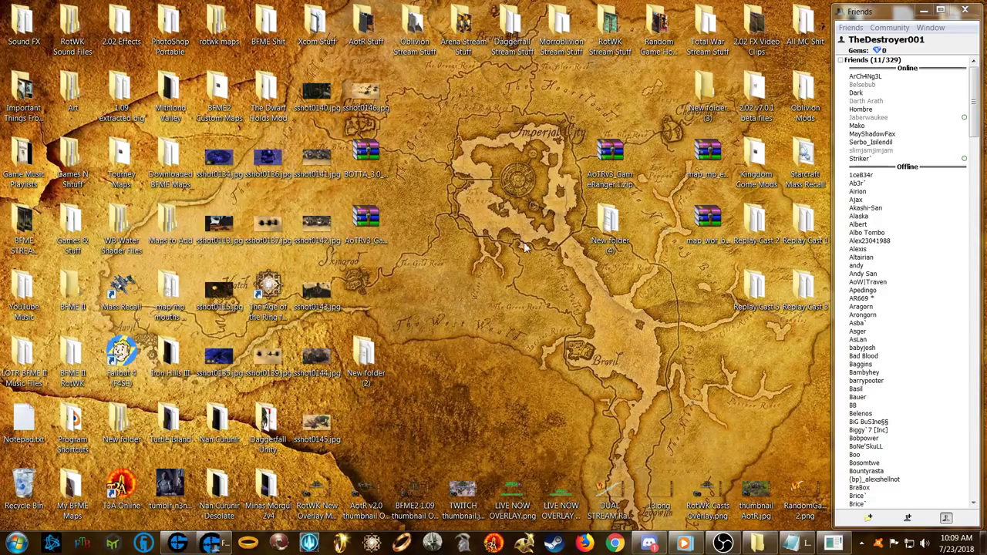
left_click(434, 544)
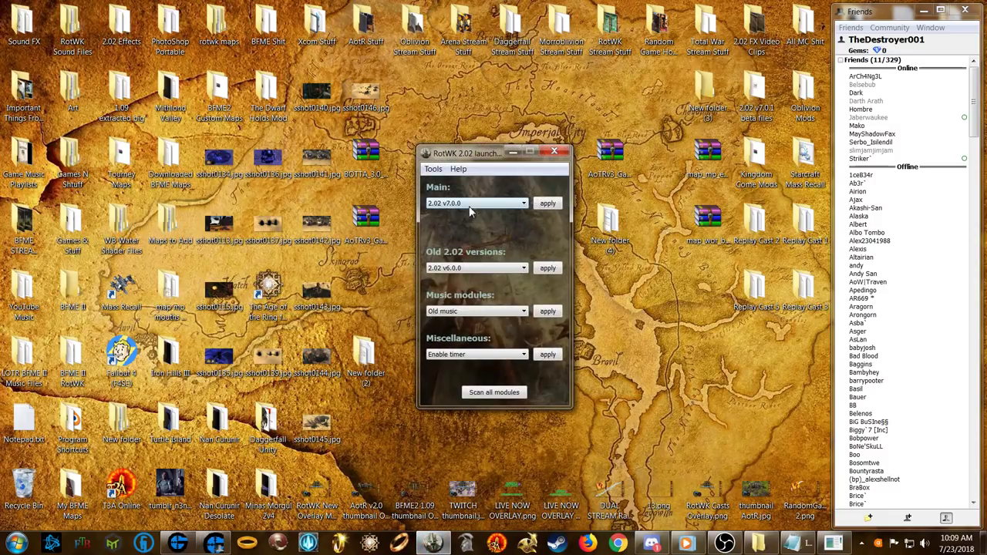
left_click_drag(478, 158, 465, 139)
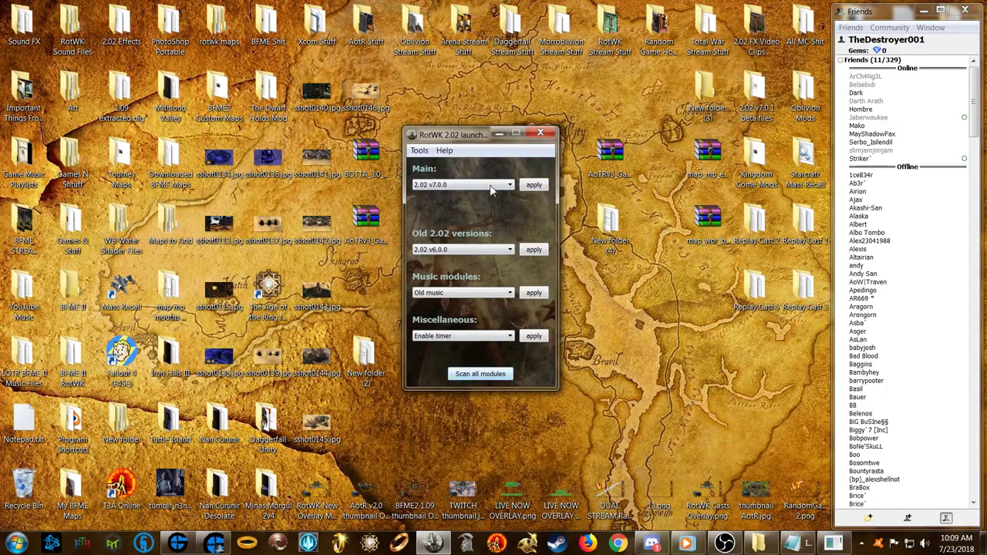
left_click(444, 150)
mouse_move(420, 151)
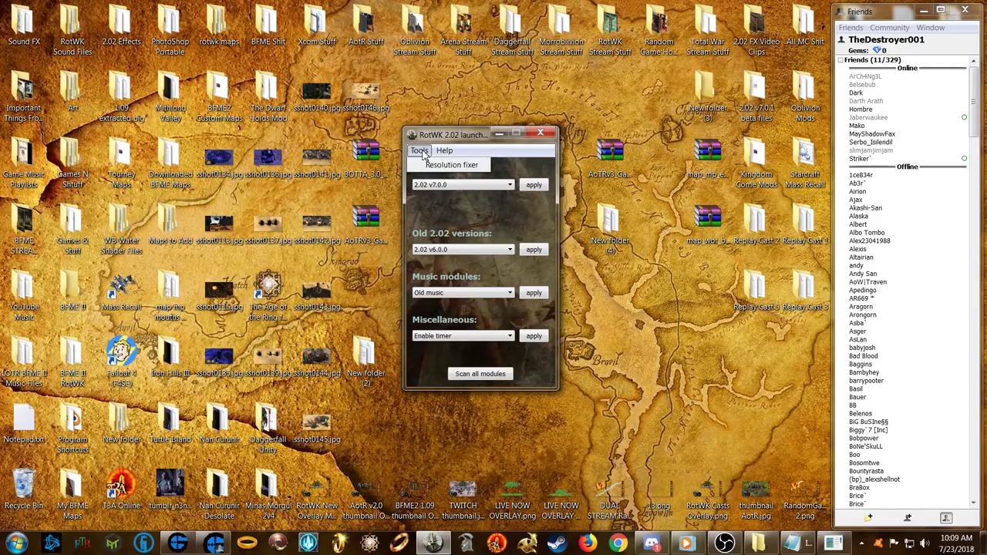
left_click(436, 167)
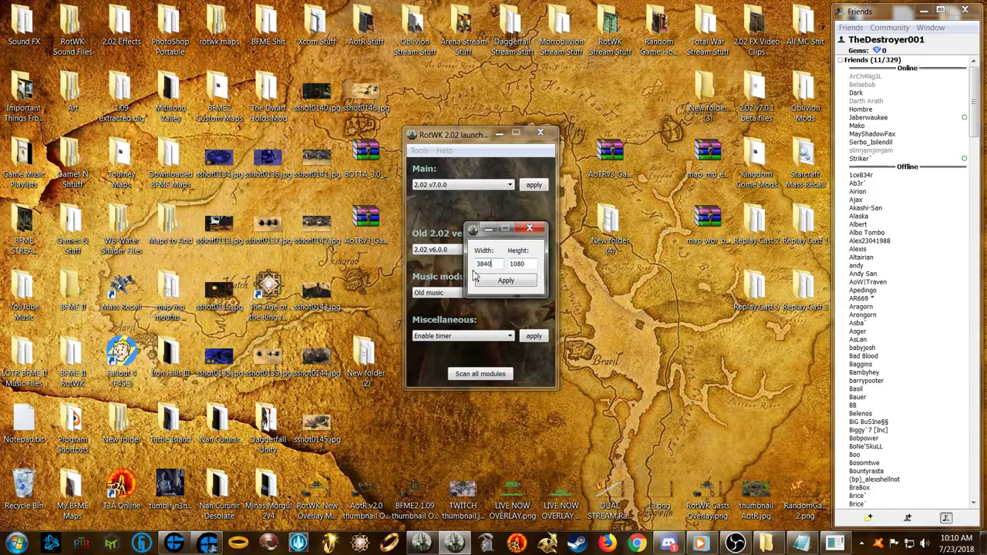
left_click(530, 229)
left_click(545, 137)
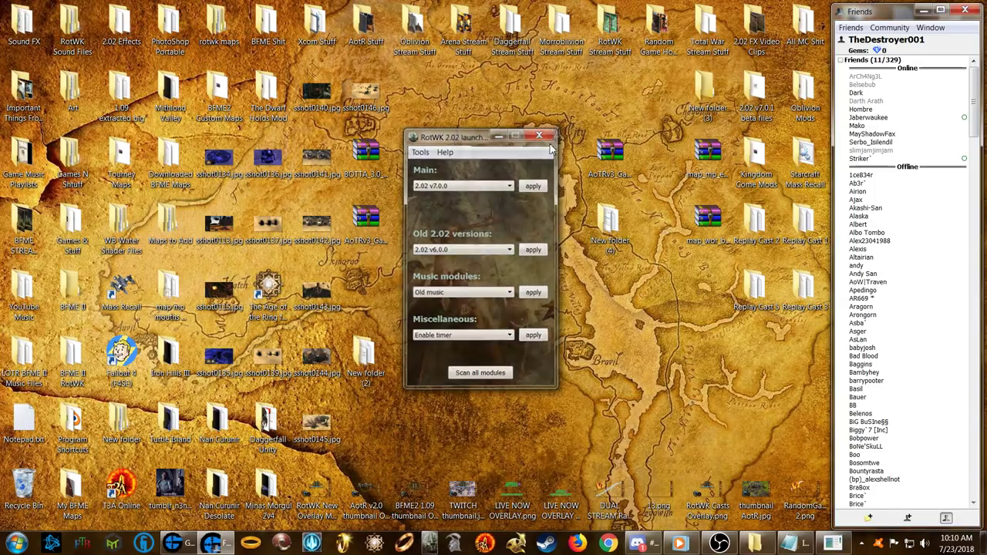
left_click(15, 542)
Step: Open the Rise of the Witch-king user files folder under %appdata% Roaming
left_click(209, 363)
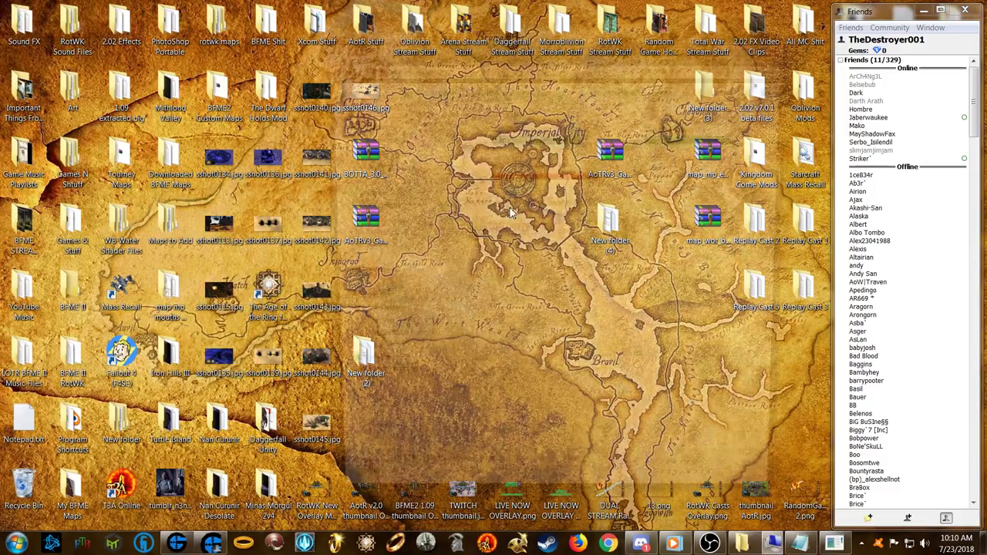
left_click(554, 141)
left_click(778, 44)
left_click(16, 542)
left_click(70, 515)
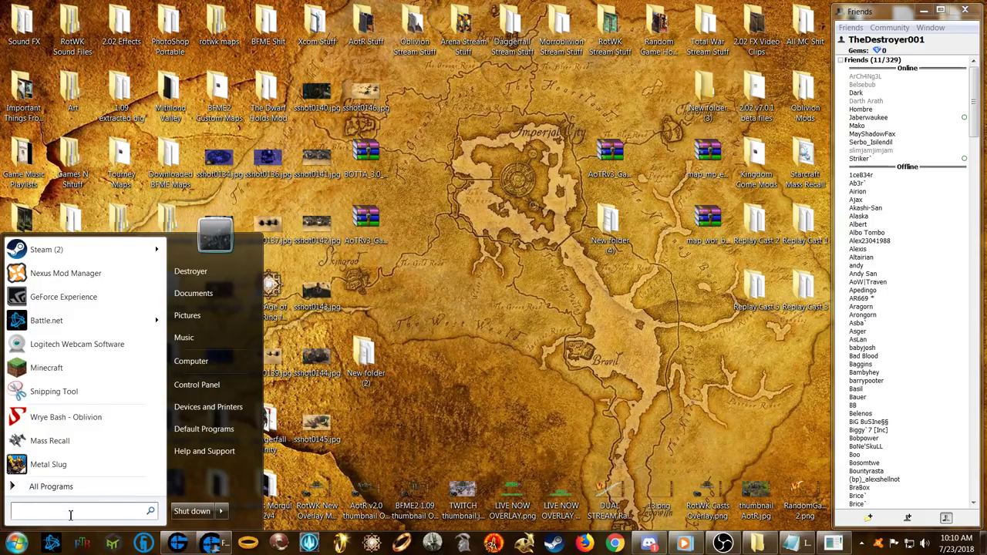
type("%appdata%")
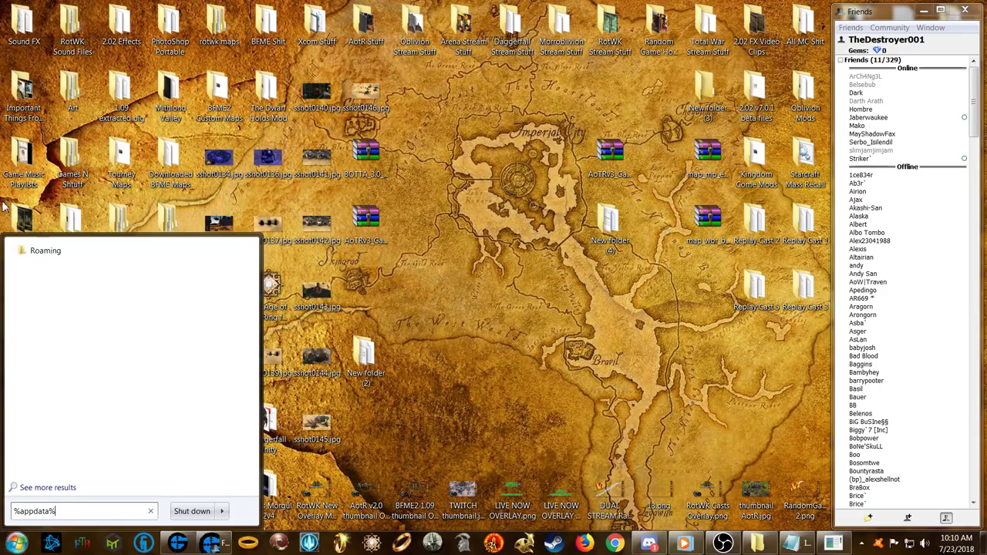
left_click(55, 253)
scroll(550, 253, "down", 8)
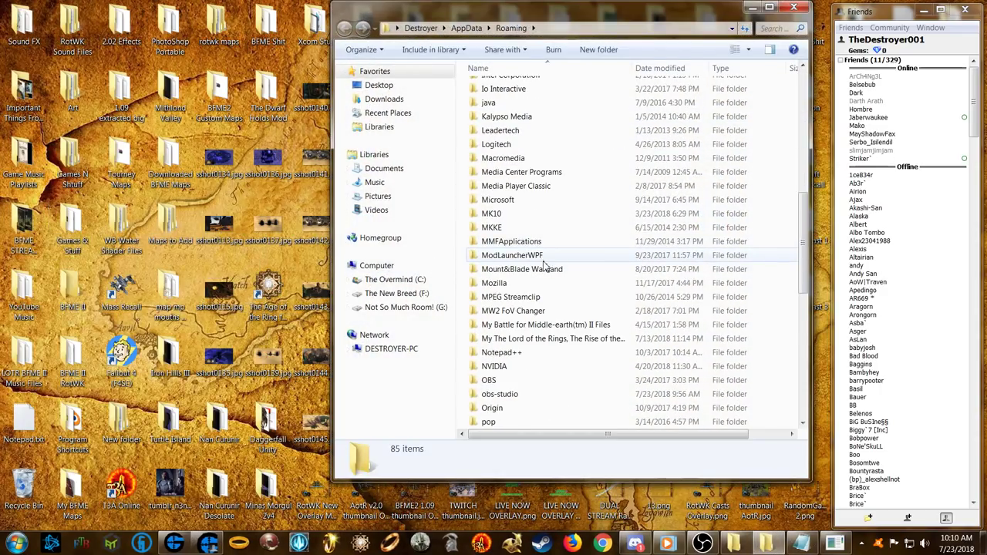
scroll(549, 253, "down", 3)
left_click(520, 201)
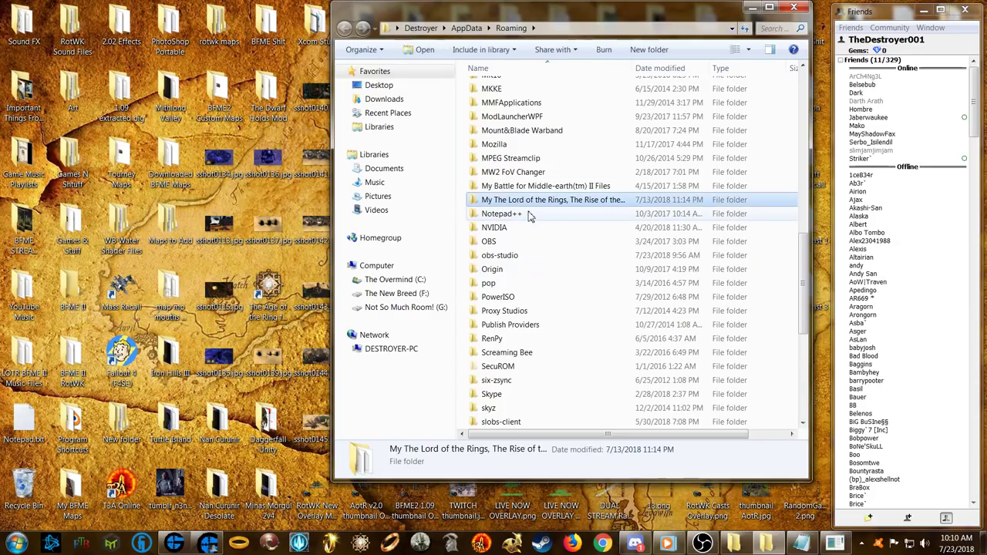
double_click(535, 202)
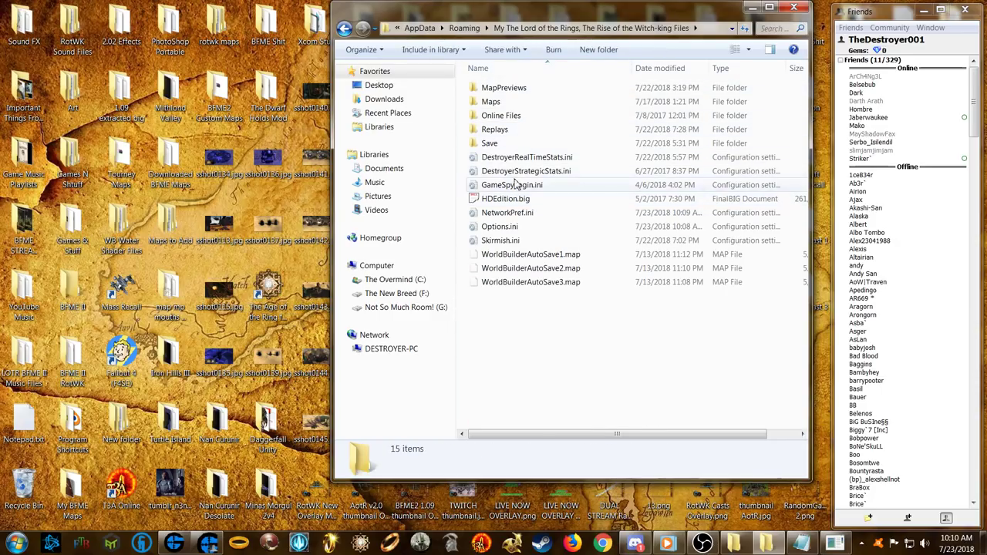
Step: Check Options.ini shows Resolution 1920 1080, then close Notepad and the folder
double_click(502, 228)
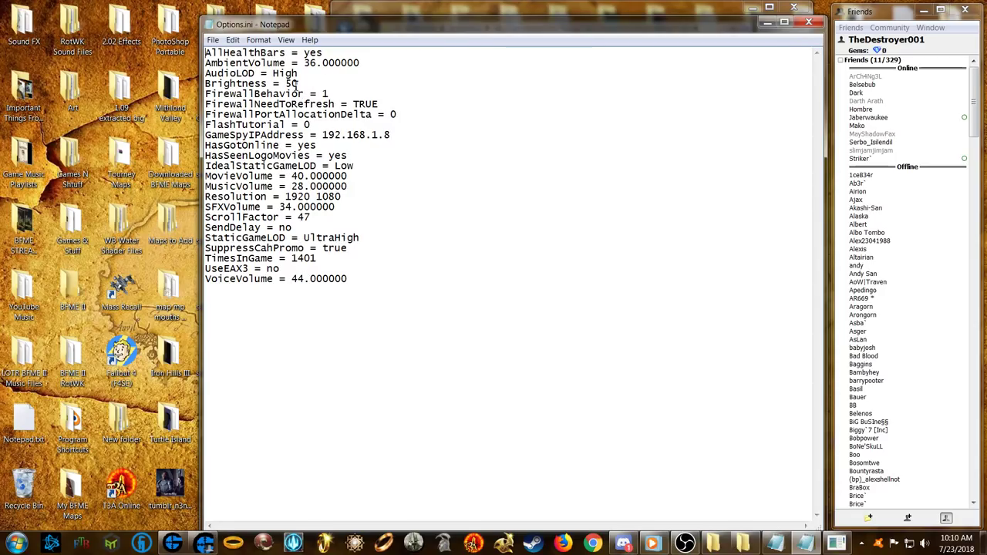
left_click_drag(287, 197, 347, 197)
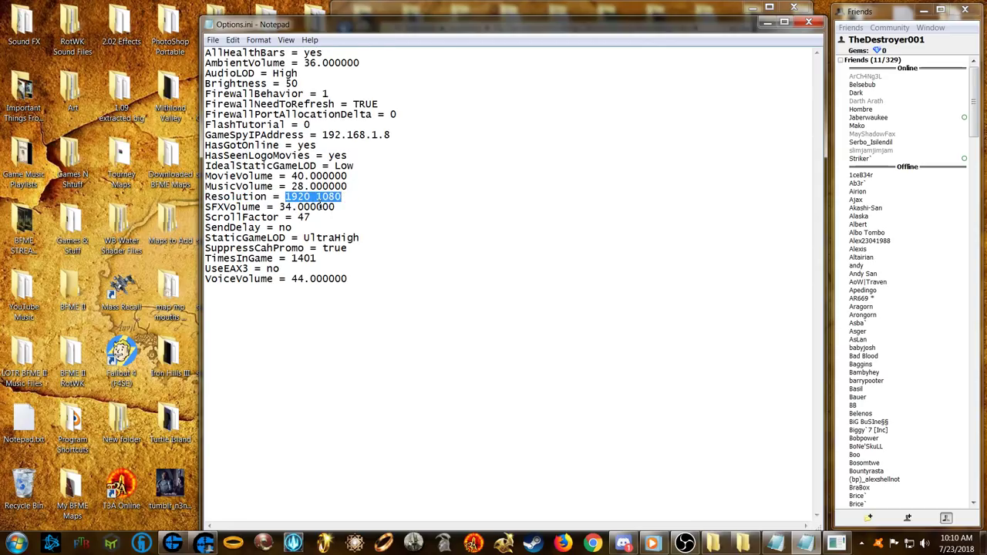
left_click(807, 24)
left_click(794, 9)
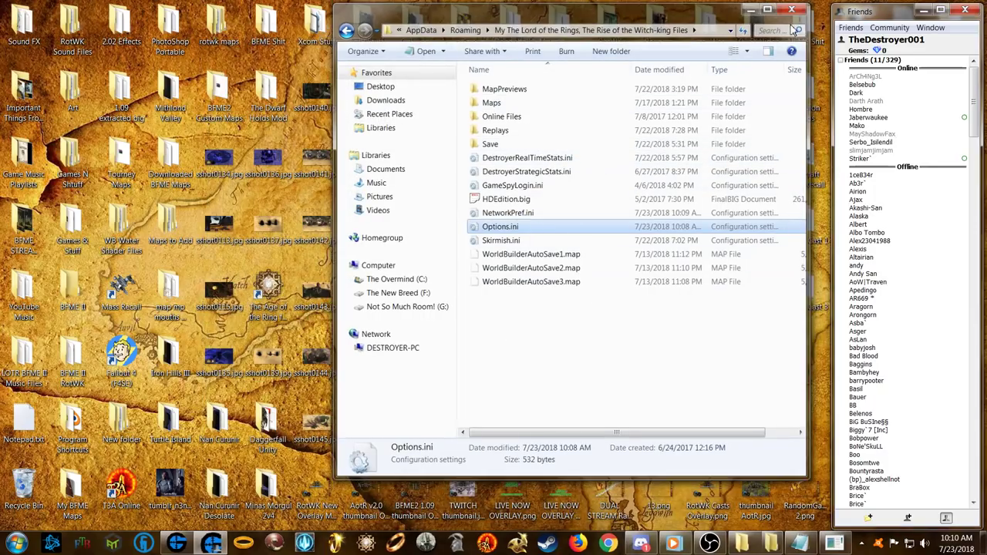
Step: Switch Firefox to the ModDB BfME Startup Fixxer tab and scroll through the page
left_click(584, 544)
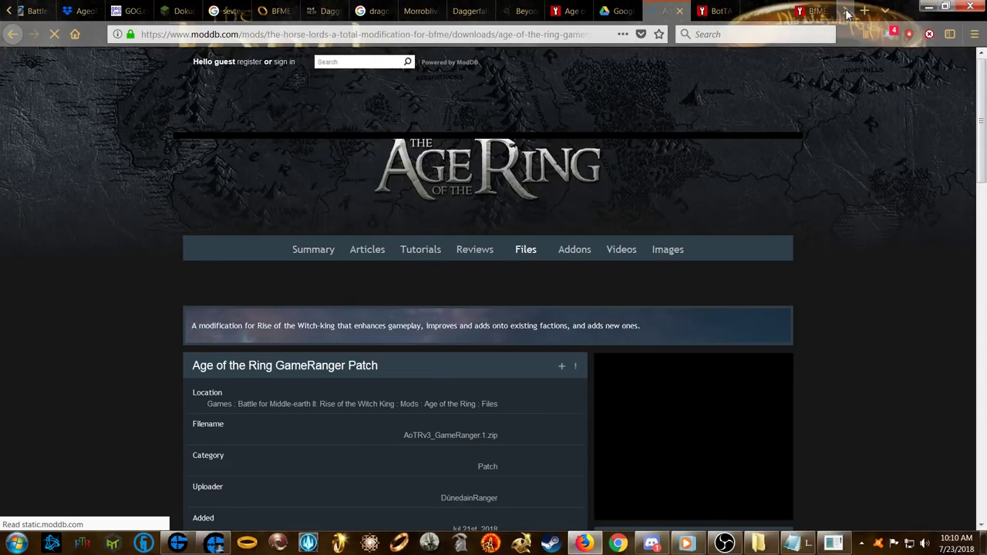
left_click(813, 10)
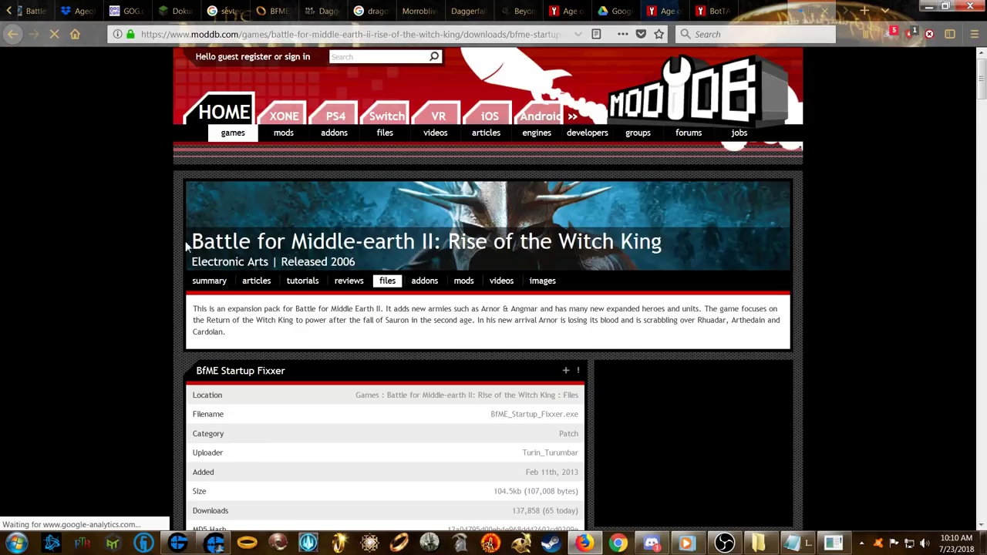
scroll(172, 286, "down", 3)
scroll(171, 286, "down", 3)
scroll(171, 286, "up", 3)
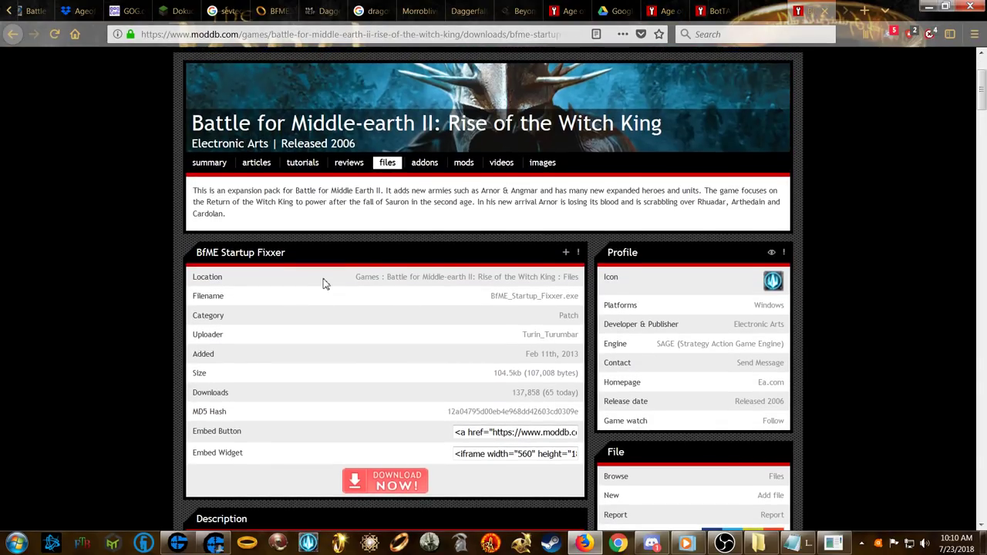
scroll(399, 278, "down", 3)
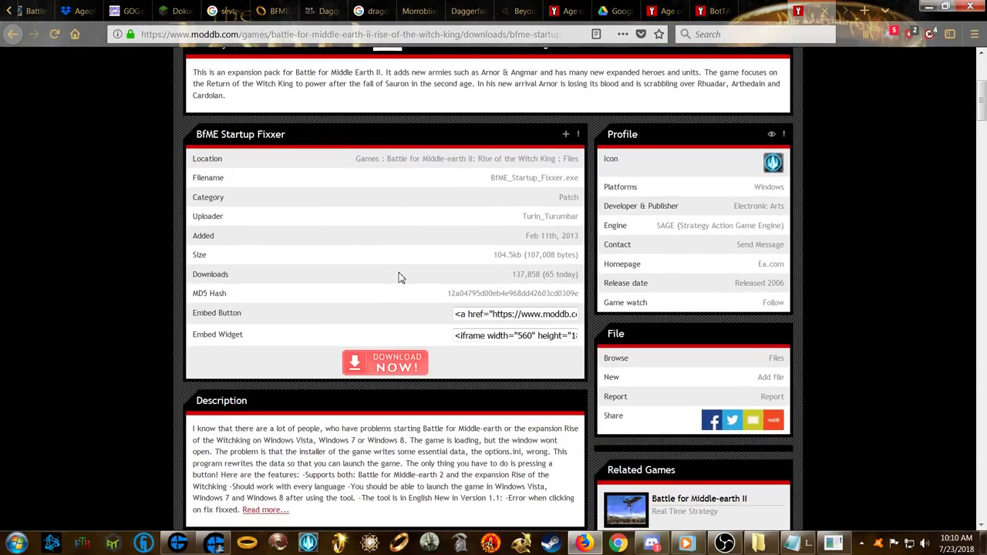
Step: Download BfME_Startup_Fixxer.exe (104.5kb) and dismiss the download popup
left_click(387, 364)
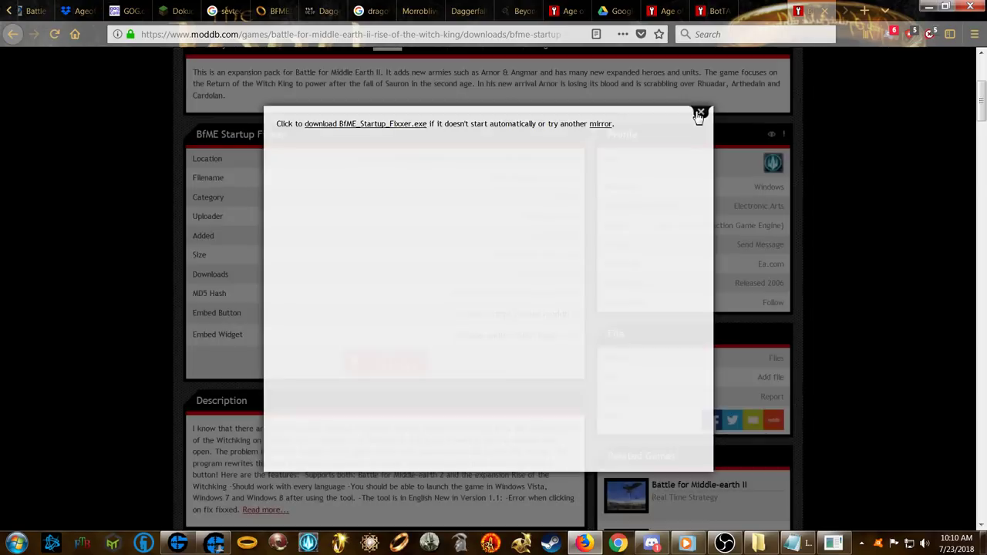
left_click(700, 115)
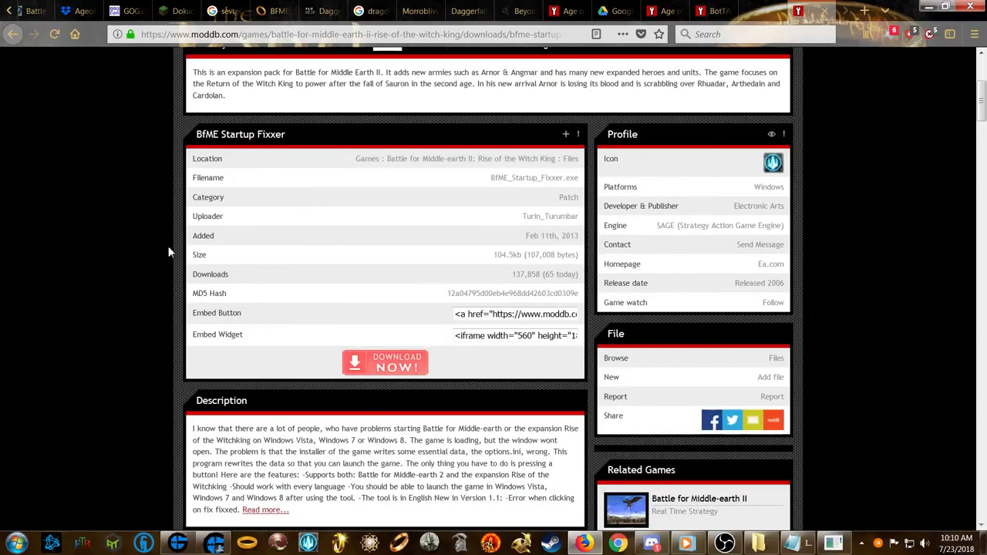
scroll(141, 275, "up", 3)
scroll(216, 168, "down", 3)
scroll(841, 238, "down", 3)
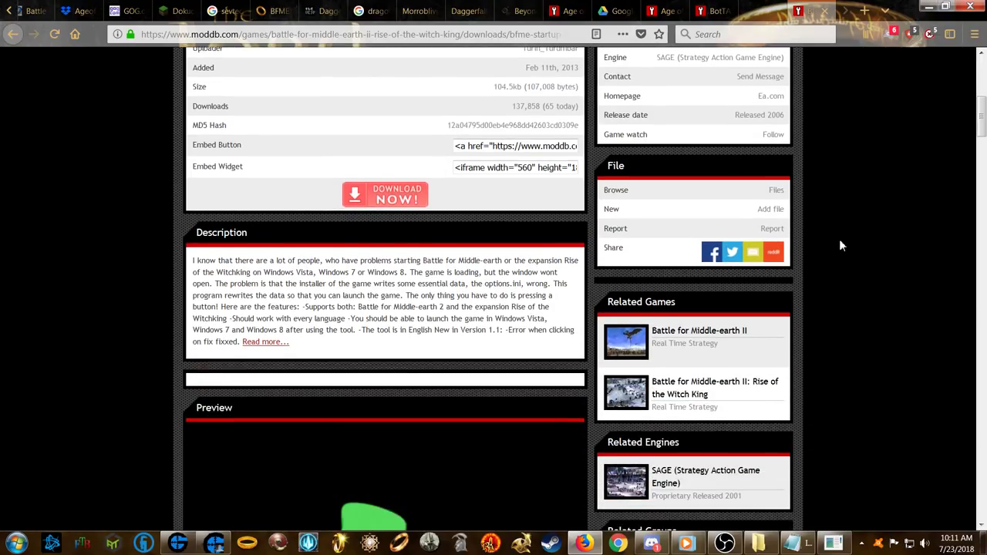
scroll(834, 239, "up", 3)
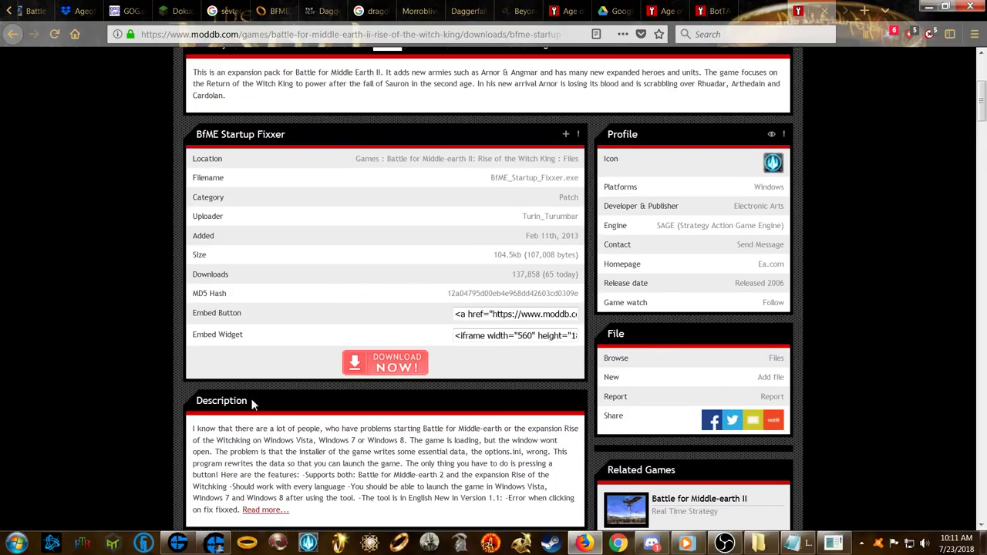
scroll(159, 435, "down", 3)
scroll(352, 337, "up", 3)
scroll(661, 243, "up", 3)
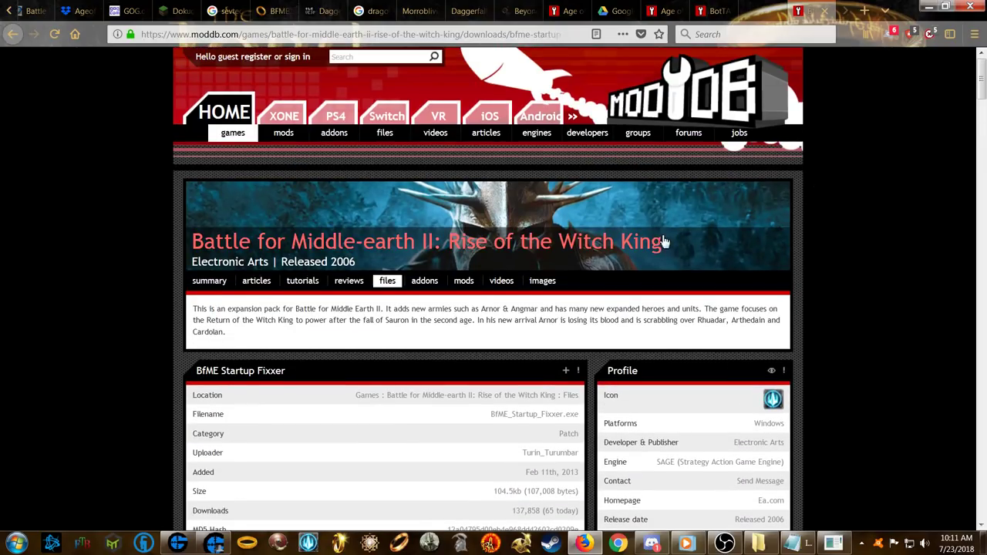
scroll(661, 242, "down", 3)
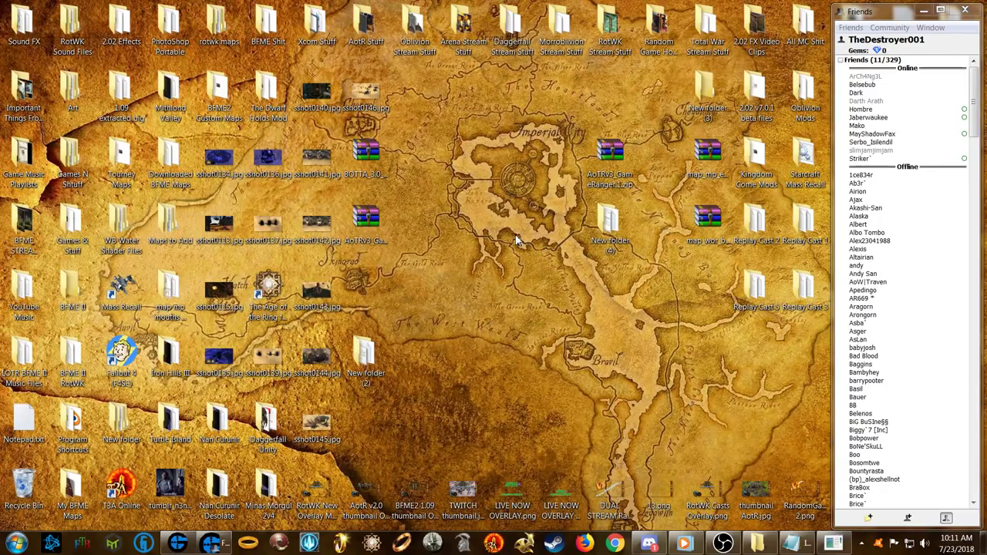
Step: Host a GameRanger room for The Rise of the Witch-king, continuing past the NAT warning
left_click(183, 541)
left_click(355, 94)
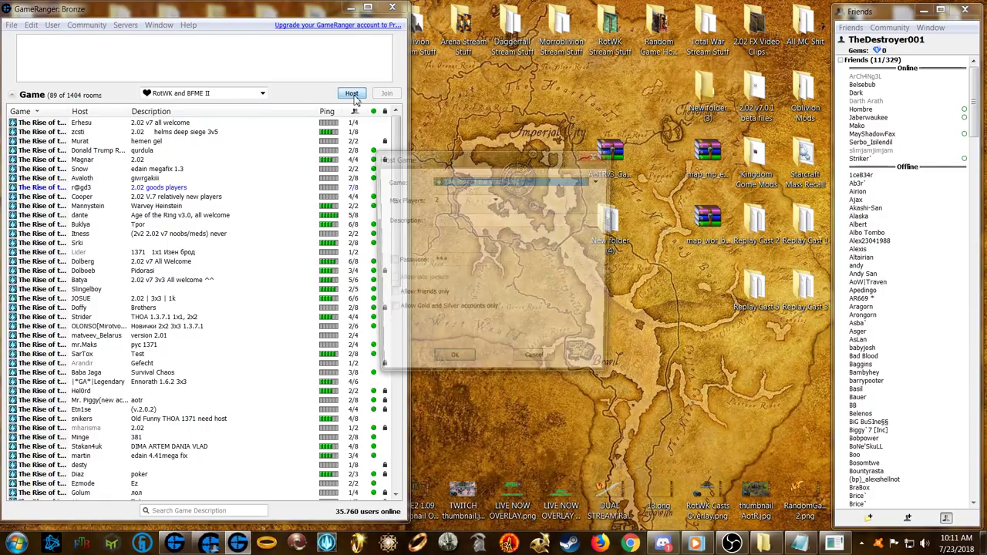
left_click(451, 364)
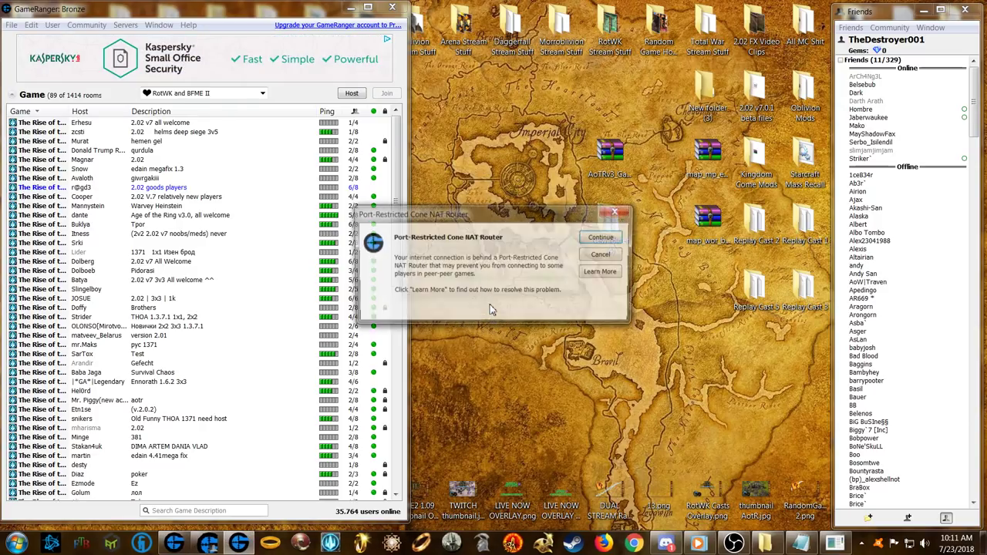
left_click(602, 238)
left_click_drag(331, 129, 660, 56)
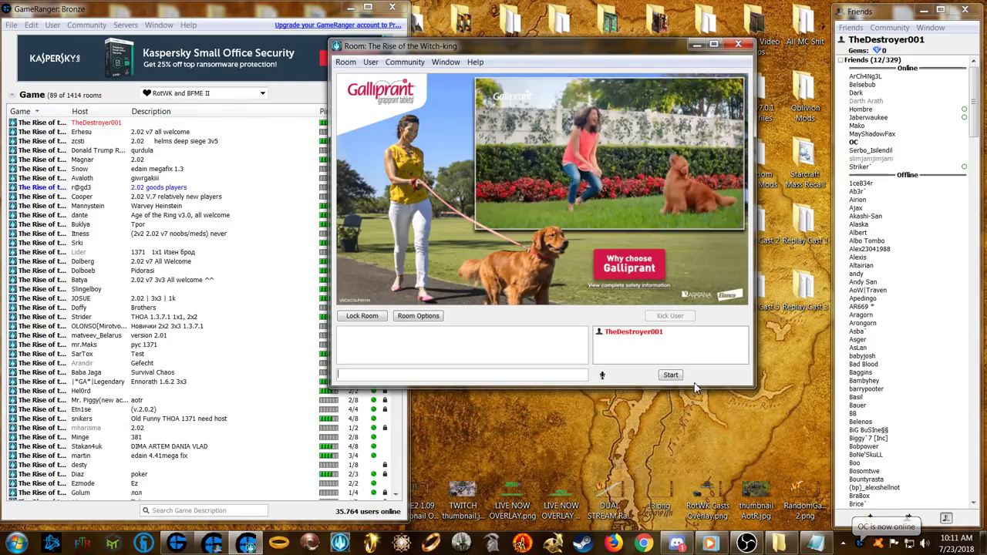
Step: Try Start, dismiss the not-enough-players warning, and bring the AOTR folder forward
left_click(671, 375)
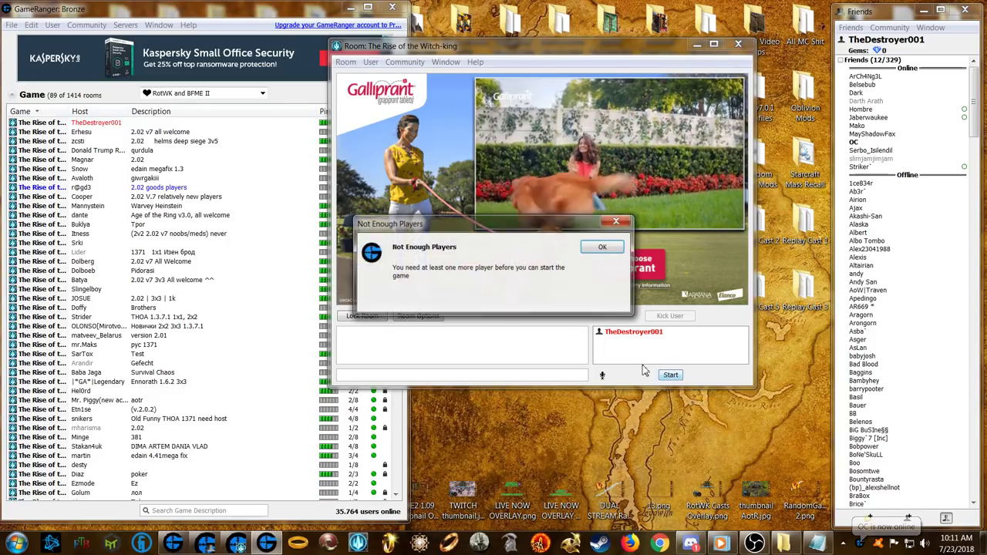
left_click(604, 248)
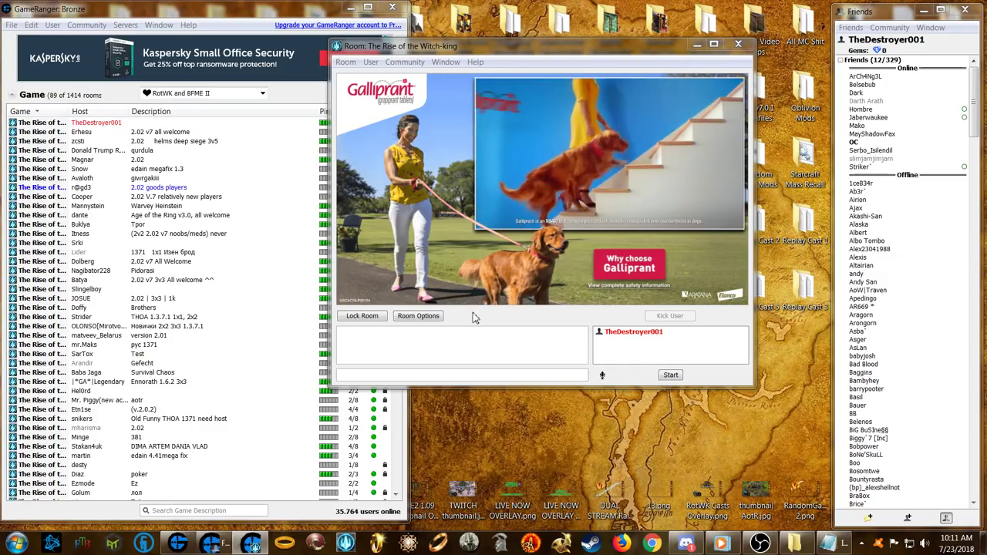
left_click(802, 540)
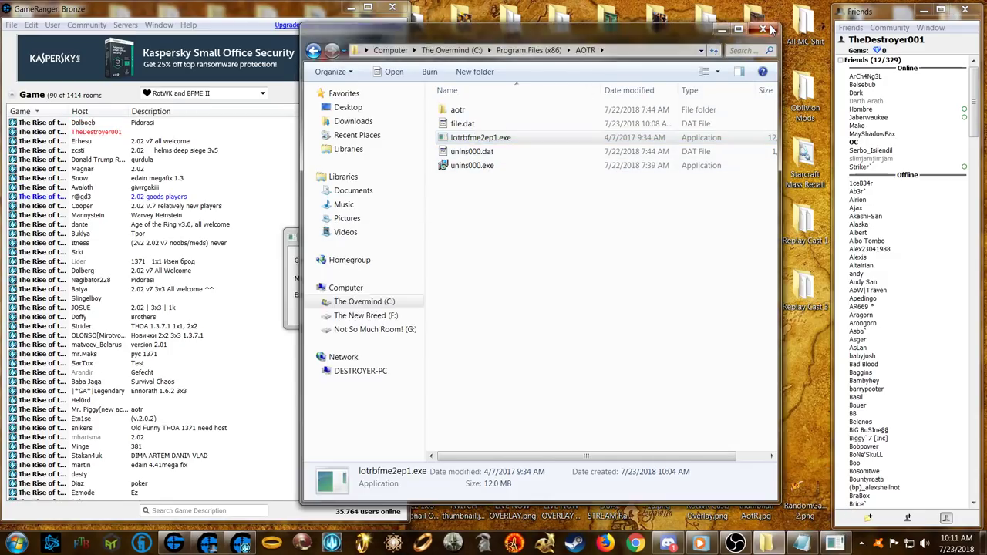
Step: Delete the -mod text from Extra flags, Start Game with vanilla exe, then close the room
key("alt+Tab")
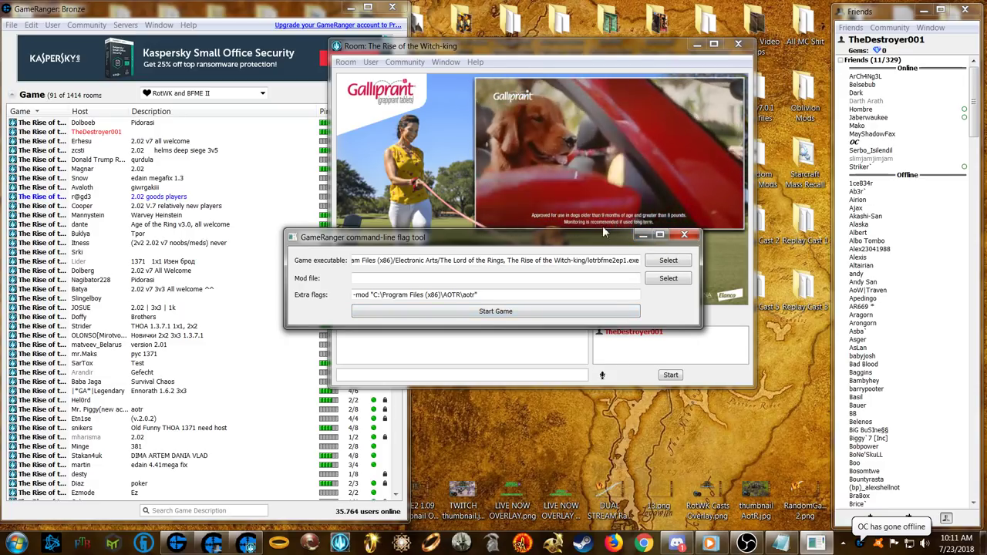
left_click_drag(609, 245, 610, 242)
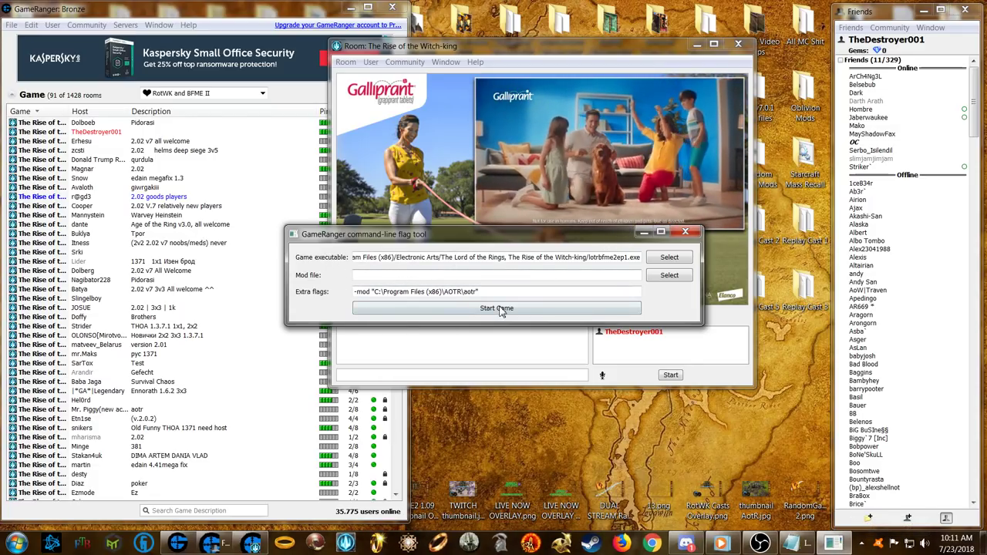
left_click_drag(514, 236, 517, 247)
left_click_drag(485, 306, 359, 304)
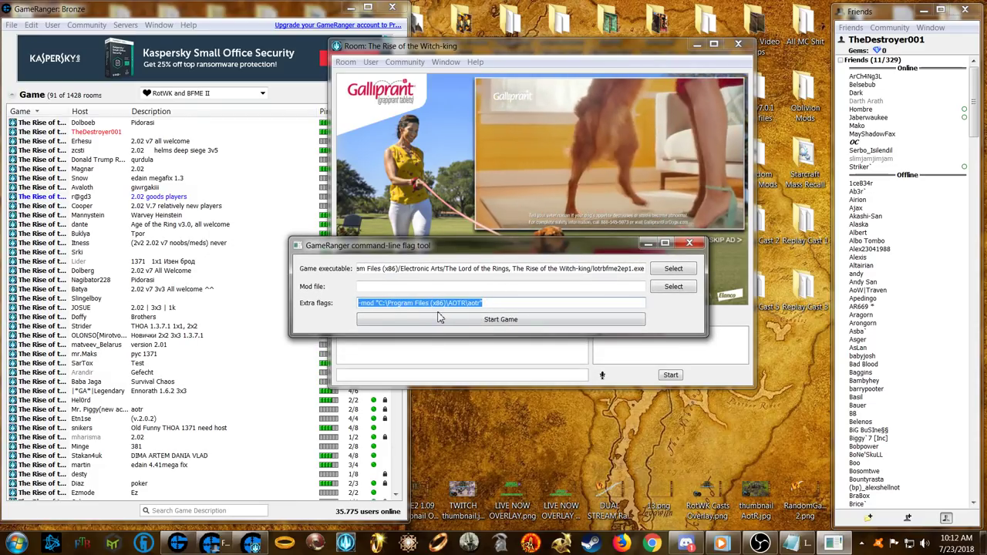
key("BackSpace")
left_click(500, 319)
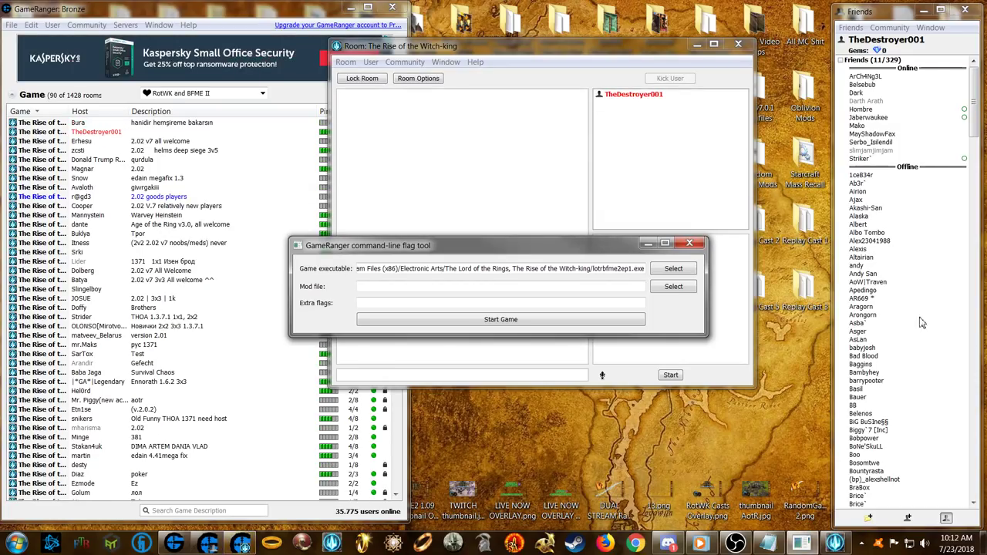
left_click(738, 44)
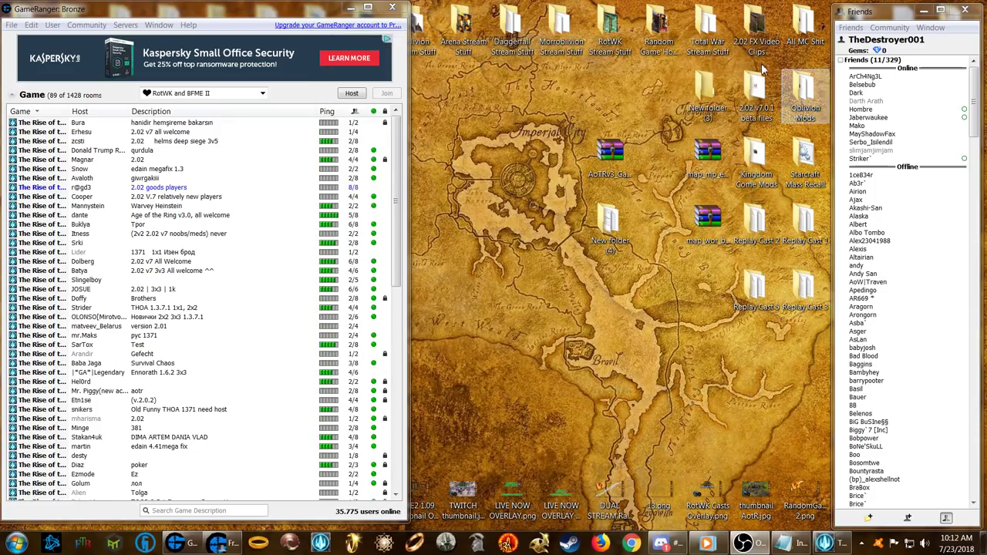